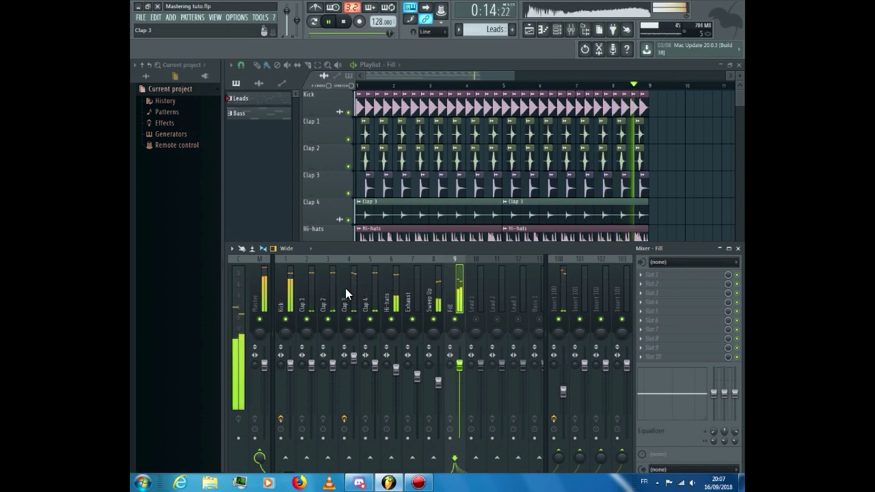
- Stop playback and load Kickstart 64bit into the first effect slot of the Exhaust mixer track
{"action": "key", "text": "space"}
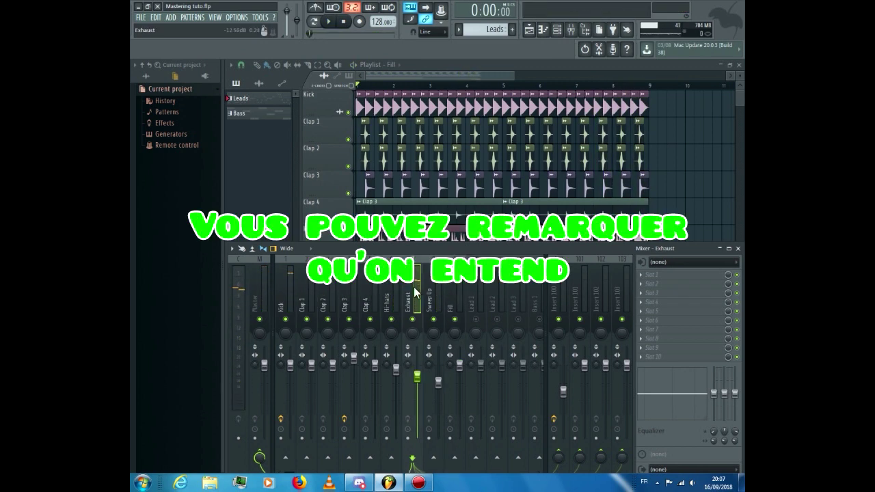
{"action": "left_click", "coordinate": [651, 275]}
{"action": "mouse_move", "coordinate": [653, 265]}
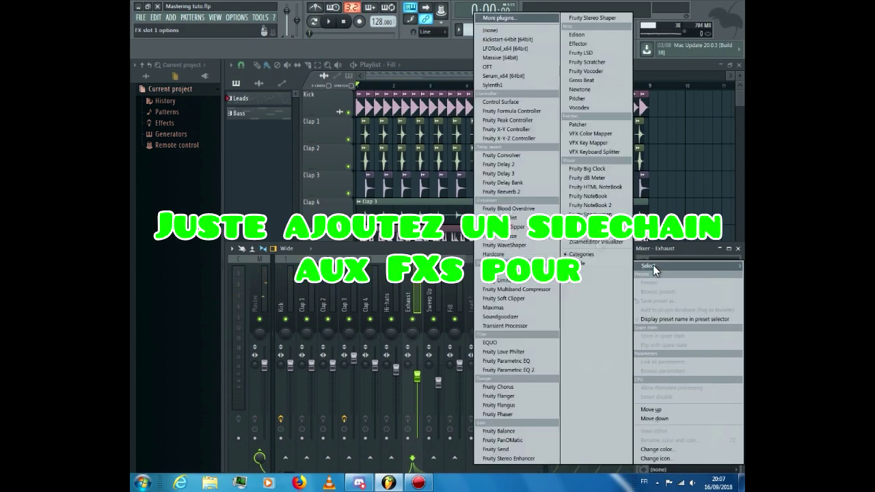
{"action": "left_click", "coordinate": [508, 39]}
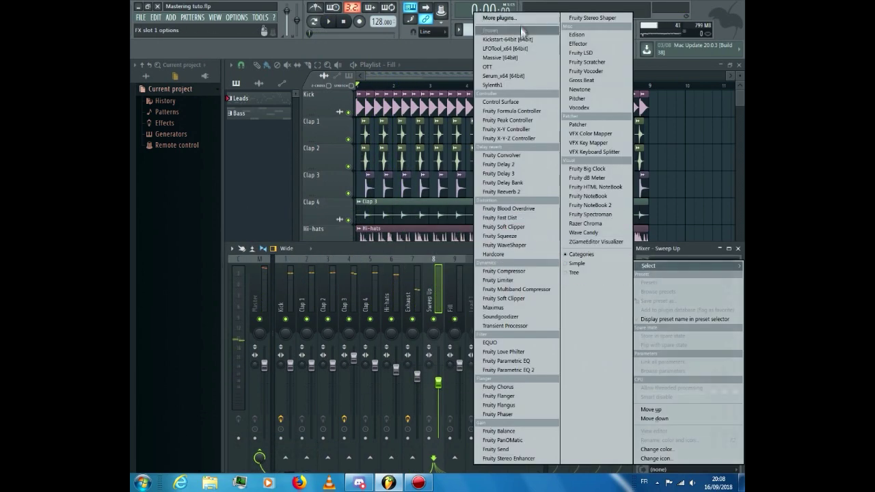
- Load Kickstart 64bit into the first effect slot of the Sweep Up mixer track and play the song
{"action": "left_click", "coordinate": [508, 39]}
{"action": "left_click", "coordinate": [549, 250]}
{"action": "key", "text": "space"}
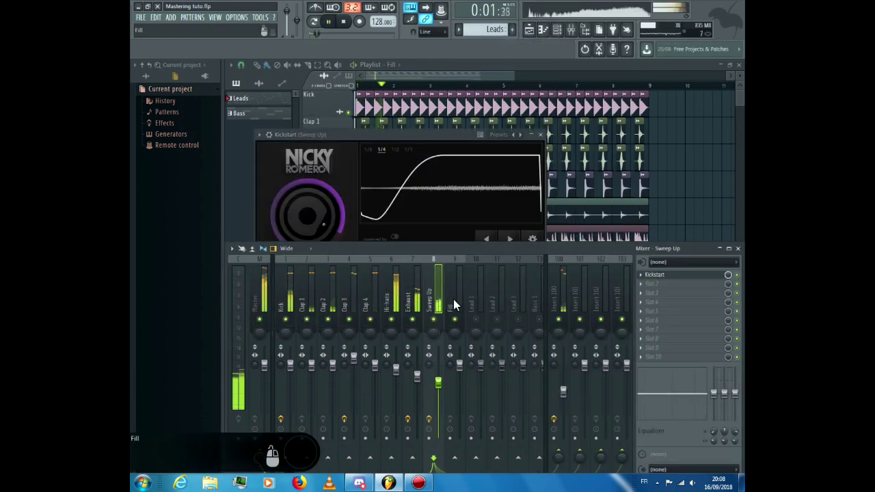
- Load Kickstart 64bit into the first slot of the Fill mixer track and set its mix to 70%
{"action": "left_click", "coordinate": [453, 299]}
{"action": "left_click", "coordinate": [641, 274]}
{"action": "mouse_move", "coordinate": [653, 267]}
{"action": "left_click", "coordinate": [507, 39]}
{"action": "left_click_drag", "start_coordinate": [332, 241], "coordinate": [333, 255]}
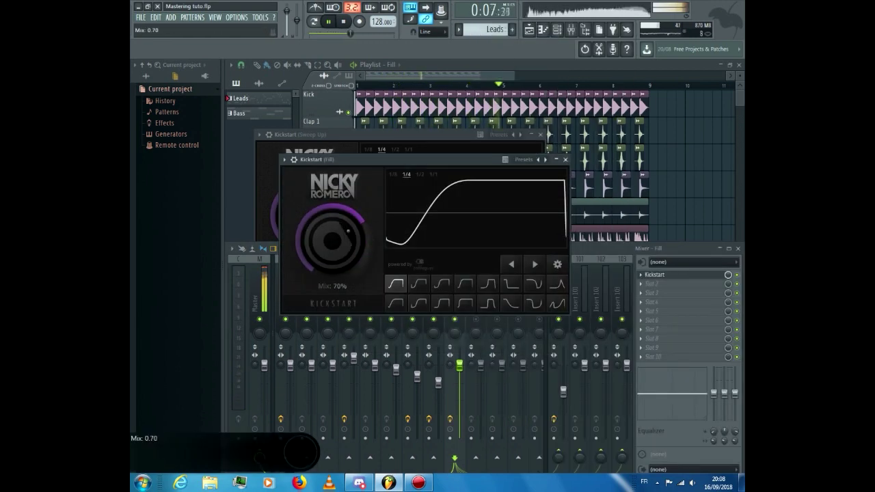
{"action": "left_click", "coordinate": [588, 250]}
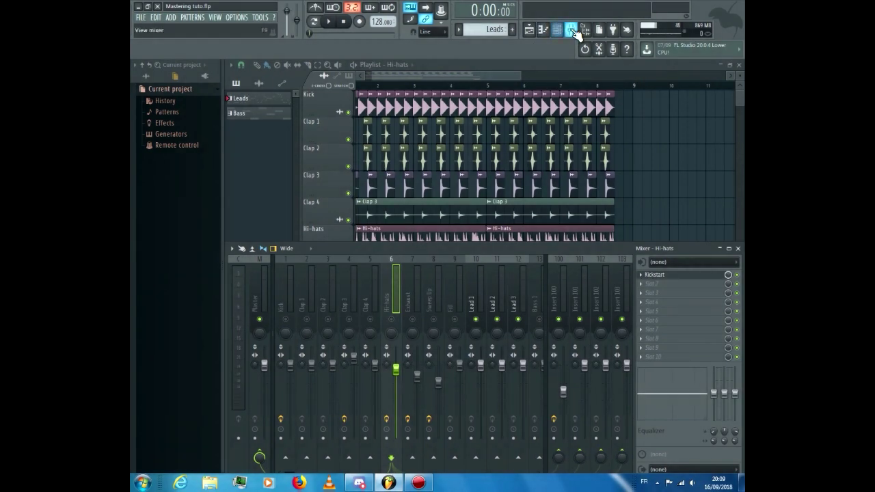
- Hide the mixer, show the channel rack, and review the Spire settings of Lead 1, Lead 2 and Lead 3 during playback
{"action": "left_click", "coordinate": [571, 30]}
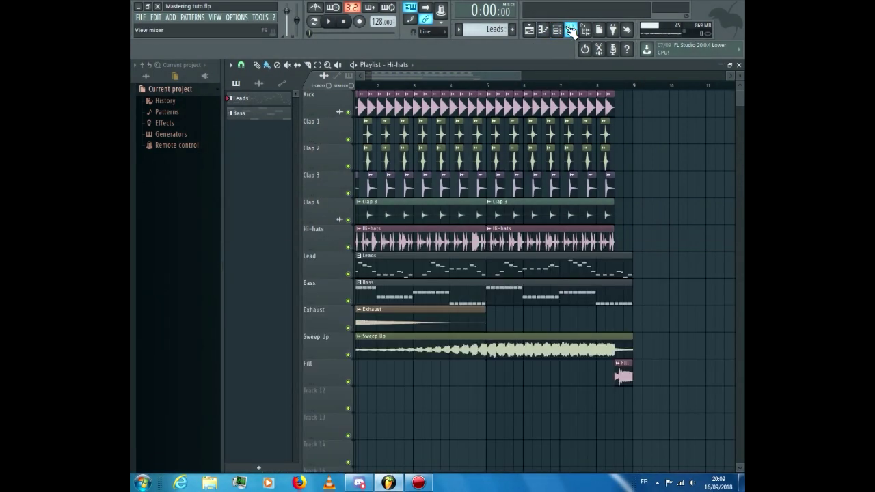
{"action": "left_click", "coordinate": [557, 30]}
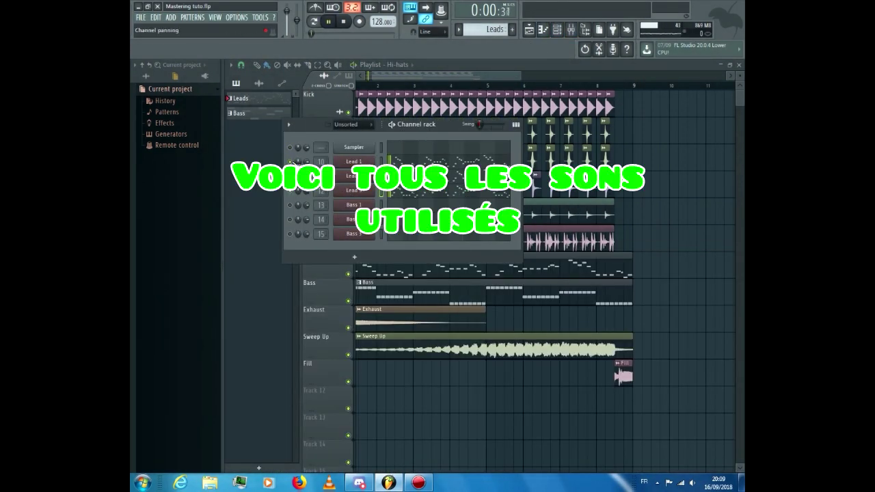
{"action": "left_click", "coordinate": [349, 165]}
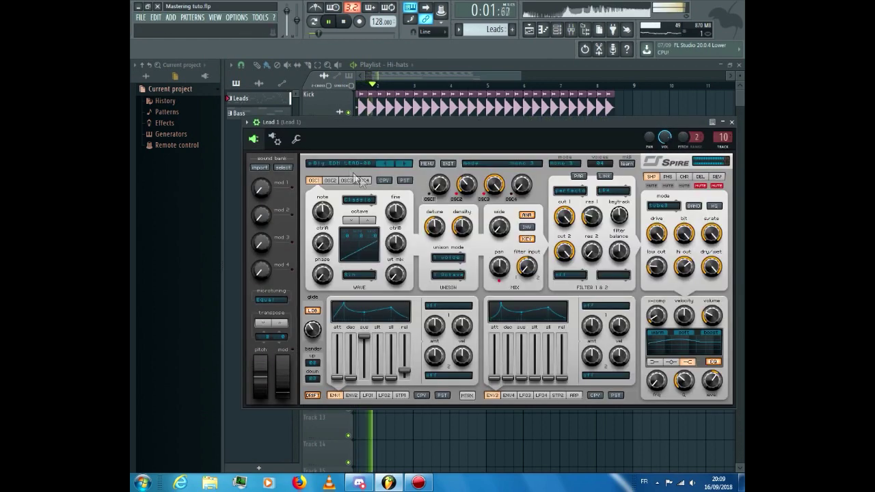
{"action": "left_click", "coordinate": [731, 123]}
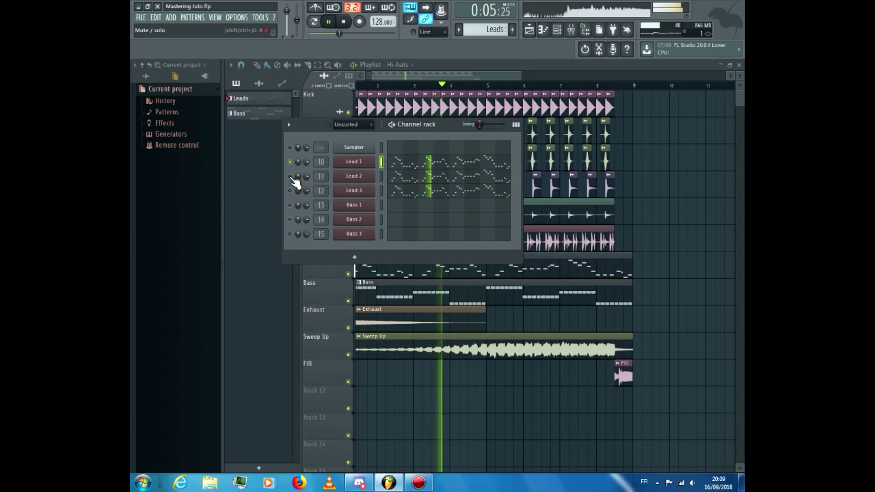
{"action": "left_click", "coordinate": [349, 177]}
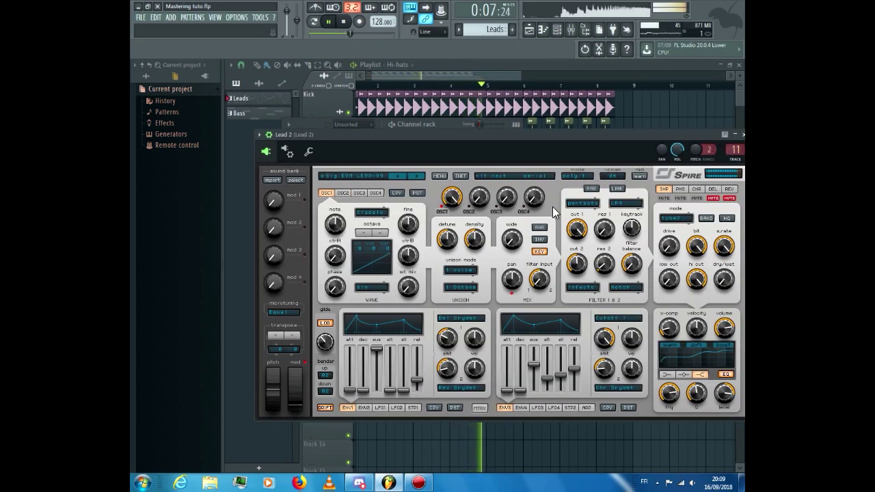
{"action": "left_click", "coordinate": [739, 135]}
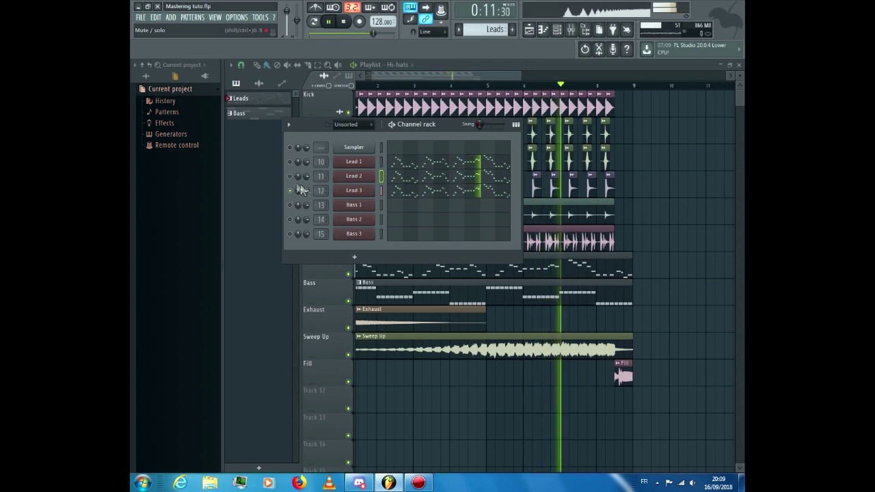
{"action": "left_click", "coordinate": [353, 190]}
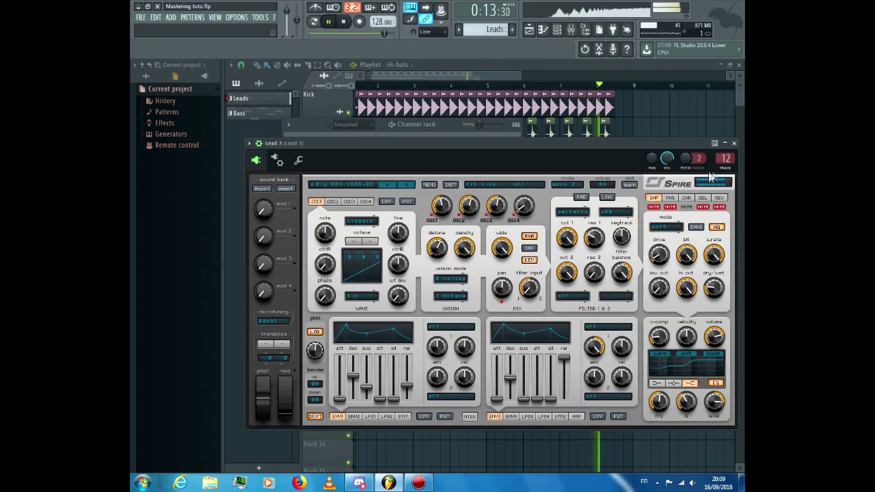
{"action": "left_click", "coordinate": [736, 144]}
{"action": "key", "text": "space"}
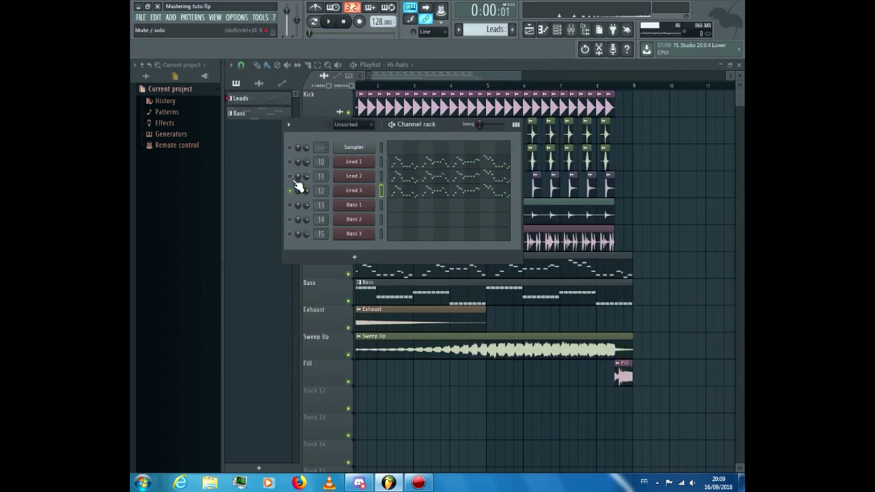
- Show the mixer and load Fruity Parametric EQ 2 into the first effect slot of the Lead 1 track
{"action": "left_click", "coordinate": [571, 29]}
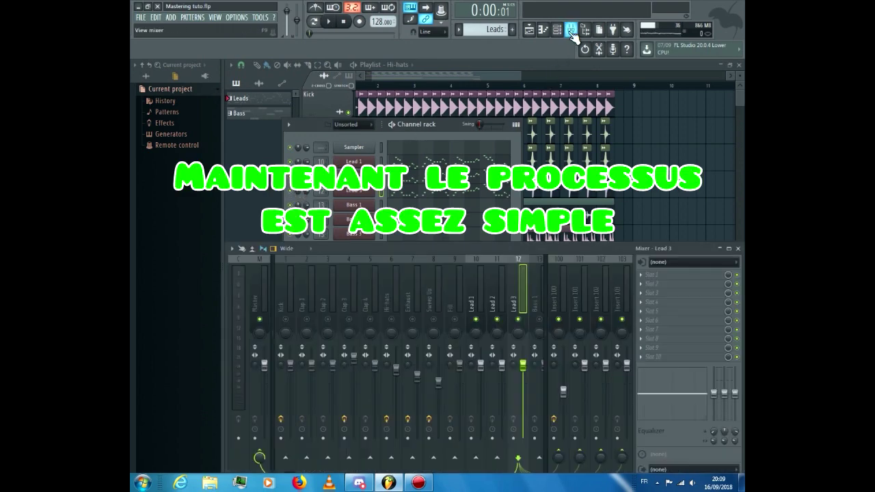
{"action": "left_click", "coordinate": [468, 304]}
{"action": "left_click", "coordinate": [651, 274]}
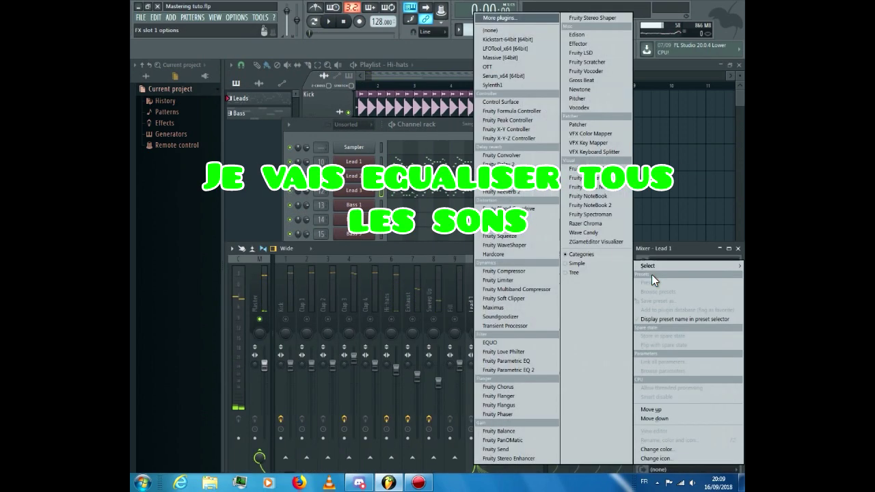
{"action": "left_click", "coordinate": [519, 370]}
- Play the song and cut Lead 1's low frequencies with EQ band 1 pulled fully down and a steeper slope
{"action": "key", "text": "space"}
{"action": "left_click_drag", "start_coordinate": [349, 262], "coordinate": [390, 303]}
{"action": "right_click", "coordinate": [397, 305]}
{"action": "left_click", "coordinate": [444, 397]}
- Slightly boost Lead 1's mids and highs with the EQ and dip a treble frequency using band 2
{"action": "left_click_drag", "start_coordinate": [413, 262], "coordinate": [404, 252]}
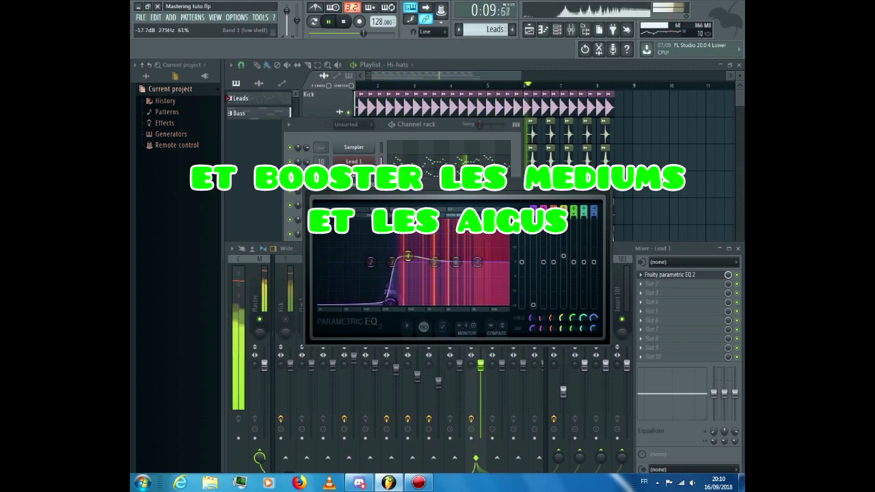
{"action": "mouse_move", "coordinate": [476, 261]}
{"action": "left_mouse_down"}
{"action": "mouse_move", "coordinate": [475, 255]}
{"action": "mouse_move", "coordinate": [452, 258]}
{"action": "mouse_move", "coordinate": [475, 255]}
{"action": "left_mouse_up"}
{"action": "scroll", "coordinate": [371, 218], "scroll_direction": "down", "scroll_amount": 8}
{"action": "left_click_drag", "start_coordinate": [371, 262], "coordinate": [485, 274]}
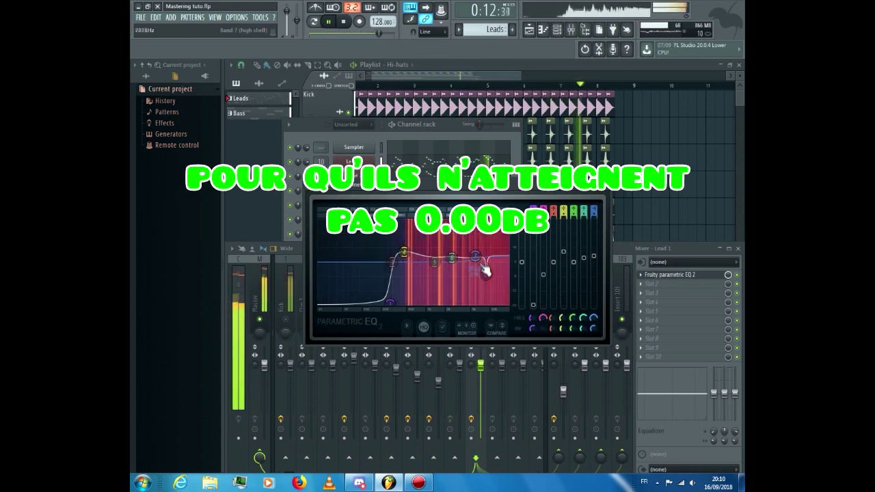
{"action": "left_click", "coordinate": [594, 194]}
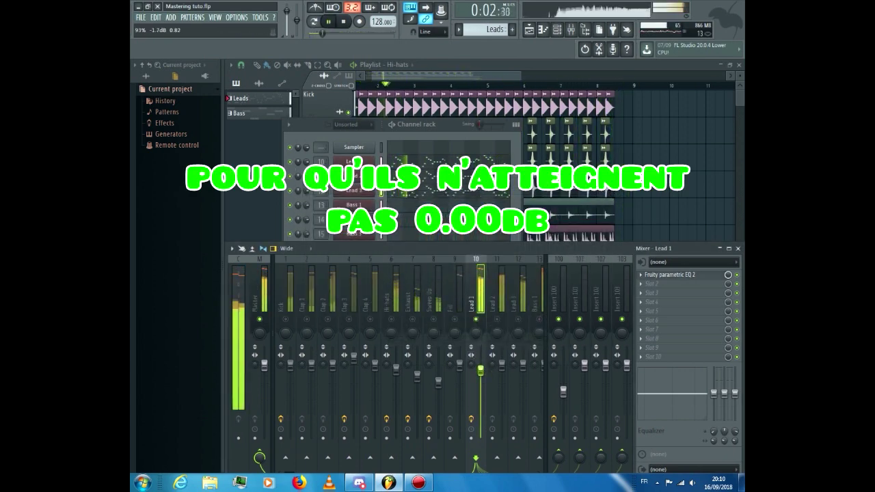
- Add Fruity Parametric EQ 2 to the Lead 2 track and cut its lows with a steep band 1
{"action": "left_click", "coordinate": [492, 300]}
{"action": "left_click", "coordinate": [674, 275]}
{"action": "left_click", "coordinate": [531, 370]}
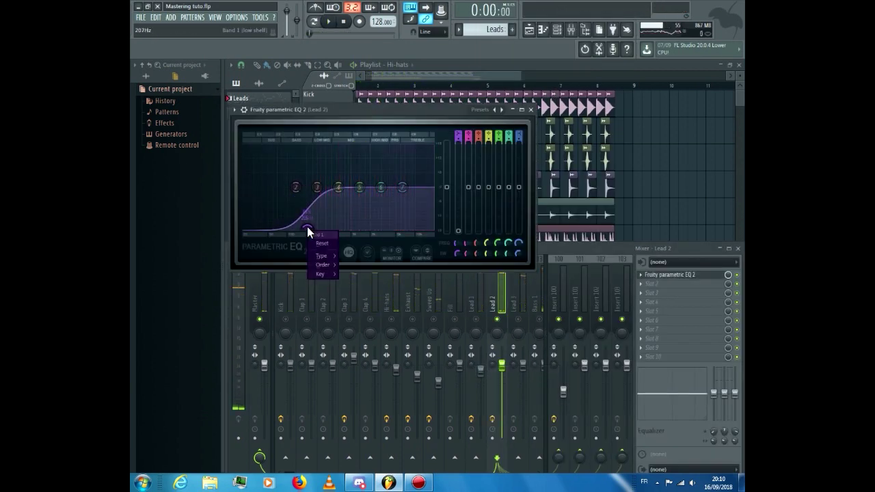
{"action": "right_click", "coordinate": [307, 227]}
{"action": "mouse_move", "coordinate": [318, 256]}
{"action": "left_click", "coordinate": [355, 264]}
{"action": "key", "text": "space"}
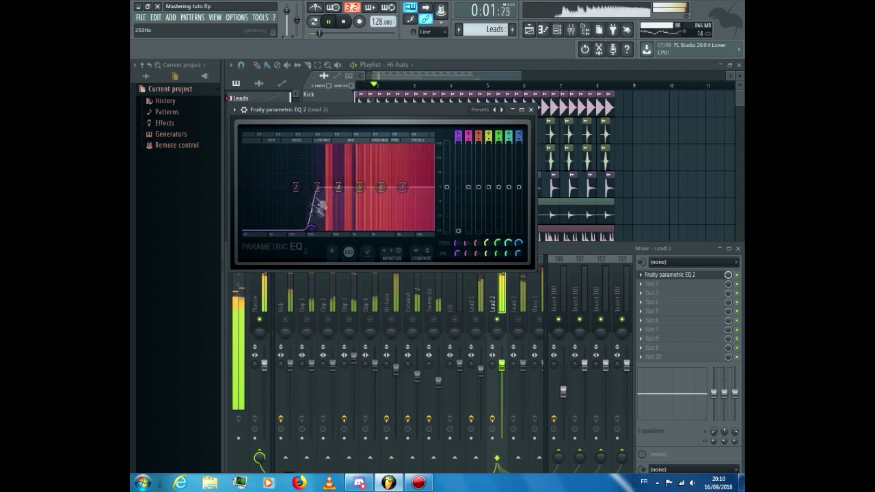
- Slightly boost Lead 2's low mids and highs in the EQ, stop playback and close the plugin
{"action": "left_click_drag", "start_coordinate": [409, 192], "coordinate": [401, 181]}
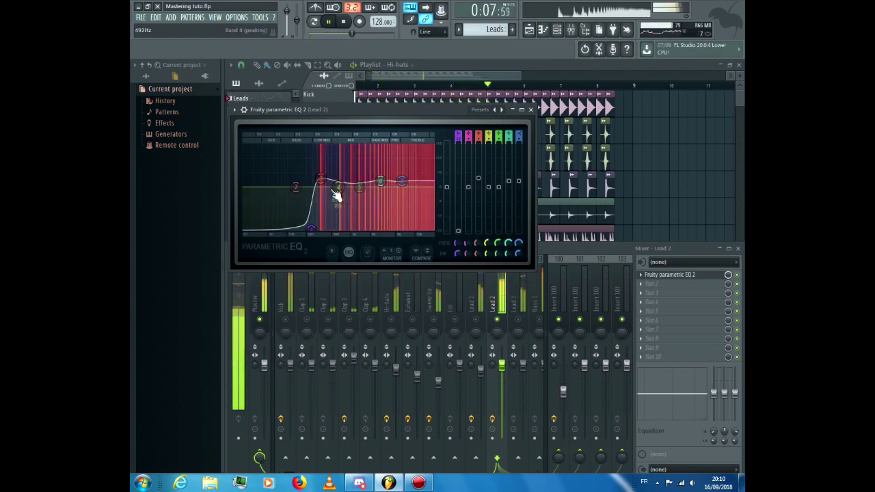
{"action": "key", "text": "space"}
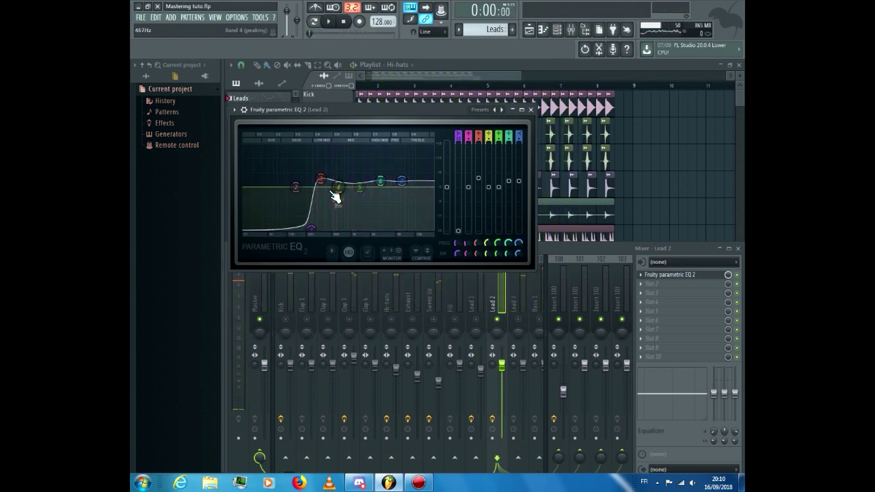
{"action": "left_click", "coordinate": [532, 110]}
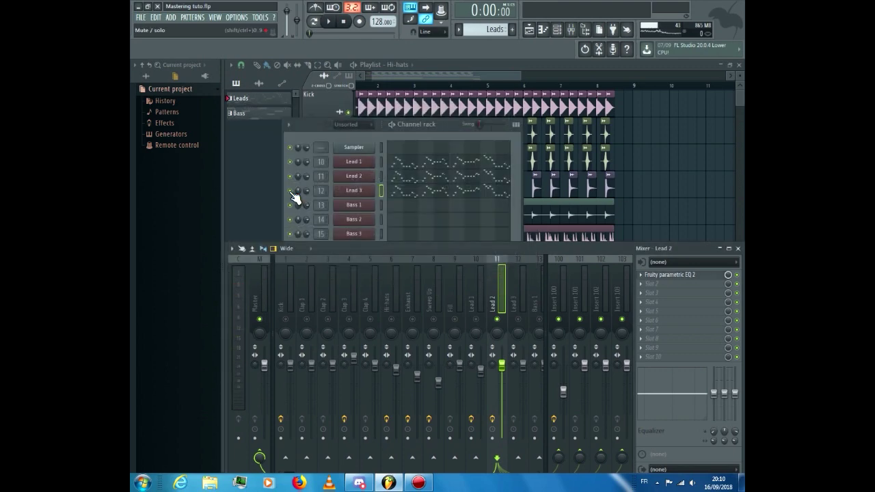
- Solo Lead 3 in the channel rack and mixer, play it, and add Fruity Parametric EQ 2 to its track
{"action": "right_click", "coordinate": [291, 192]}
{"action": "right_click", "coordinate": [516, 319]}
{"action": "key", "text": "space"}
{"action": "left_click", "coordinate": [517, 298]}
{"action": "left_click", "coordinate": [649, 275]}
{"action": "left_click", "coordinate": [518, 372]}
- Cut Lead 3's low frequencies with EQ band 1 pulled fully down and a steeper slope
{"action": "left_click_drag", "start_coordinate": [299, 212], "coordinate": [339, 257]}
{"action": "right_click", "coordinate": [338, 257]}
{"action": "mouse_move", "coordinate": [349, 291]}
{"action": "left_click", "coordinate": [387, 290]}
- Boost Lead 3's mids with band 4 and its highs with band 7 at about 6324 Hz and 4.2 dB
{"action": "left_click_drag", "start_coordinate": [363, 212], "coordinate": [355, 203]}
{"action": "left_click_drag", "start_coordinate": [406, 212], "coordinate": [426, 202]}
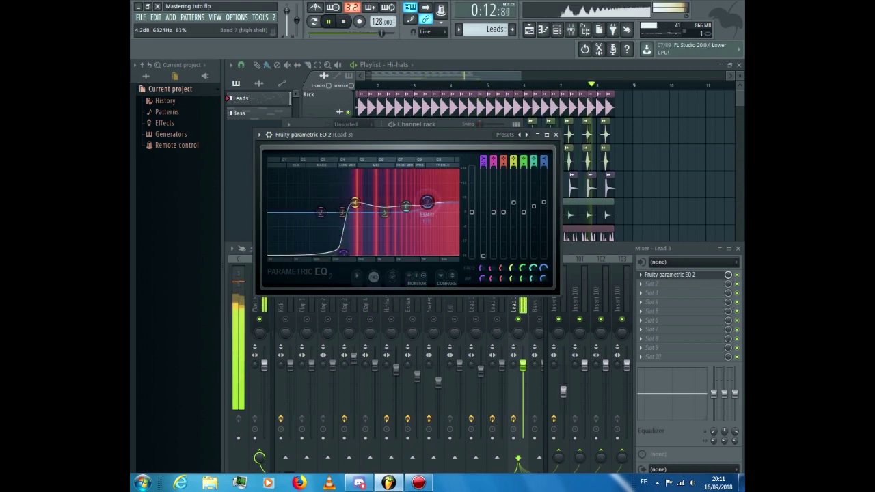
{"action": "left_click", "coordinate": [556, 134]}
- Solo Lead 2 in the mixer and lower its volume fader slightly
{"action": "right_click", "coordinate": [497, 319]}
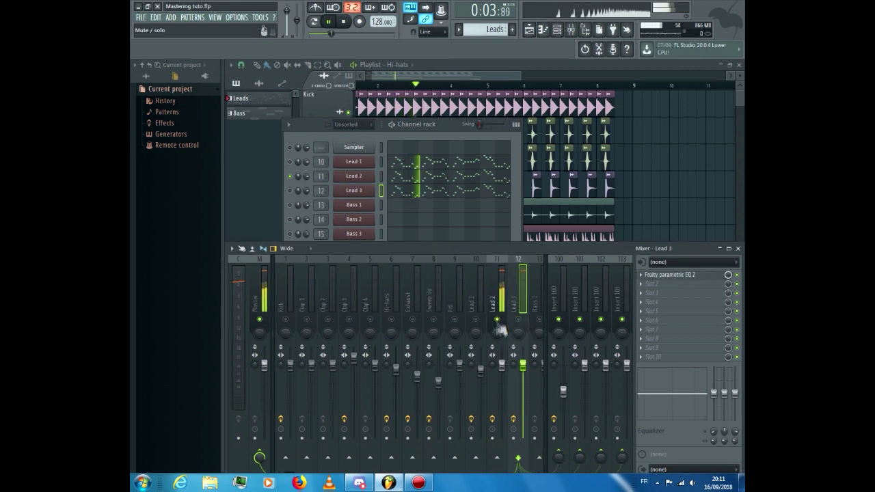
{"action": "left_click_drag", "start_coordinate": [503, 369], "coordinate": [502, 375]}
- Rename the Insert 100 mixer track to Claps
{"action": "right_click", "coordinate": [561, 280]}
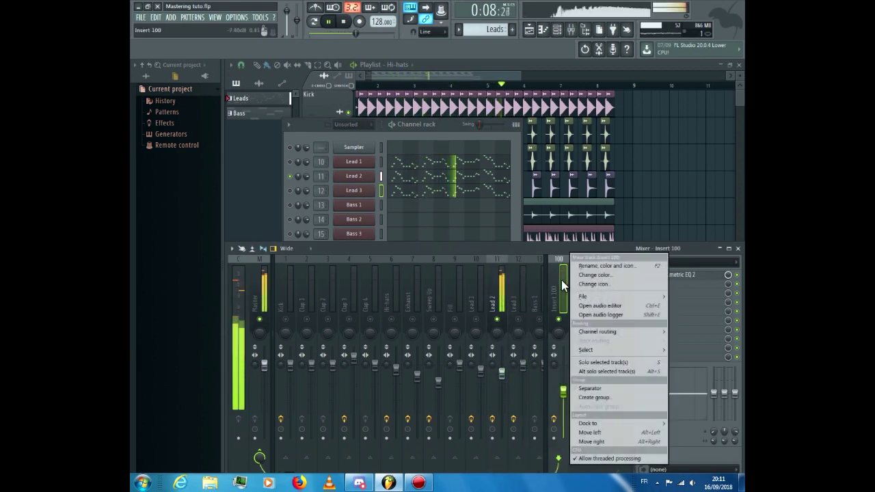
{"action": "left_click", "coordinate": [573, 265]}
{"action": "type", "text": "Clap"}
{"action": "key", "text": "Return"}
{"action": "right_click", "coordinate": [566, 262]}
{"action": "left_click", "coordinate": [580, 265]}
{"action": "key", "text": "Right"}
{"action": "type", "text": "s"}
{"action": "key", "text": "Return"}
- Stop playback, enable Lead 1, Lead 2 and Lead 3 in both the mixer and channel rack, and play them together
{"action": "key", "text": "space"}
{"action": "right_click", "coordinate": [476, 319]}
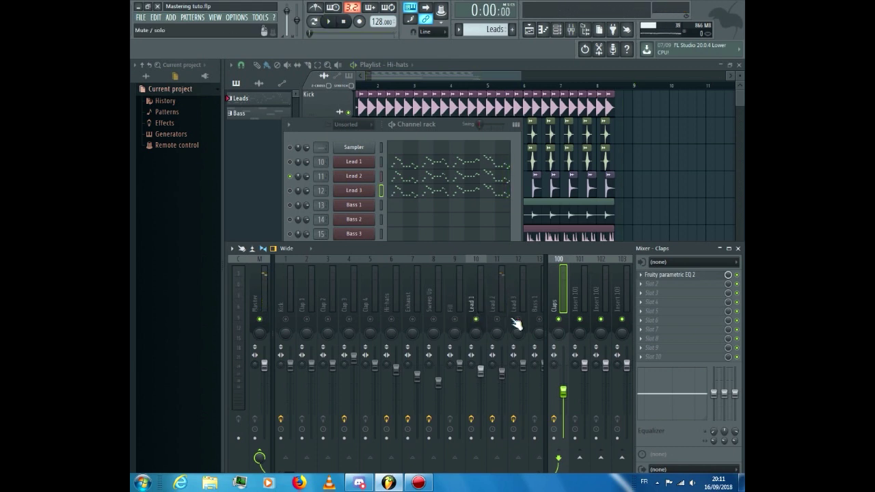
{"action": "left_click", "coordinate": [290, 190]}
{"action": "left_click", "coordinate": [290, 161]}
{"action": "right_click", "coordinate": [476, 319]}
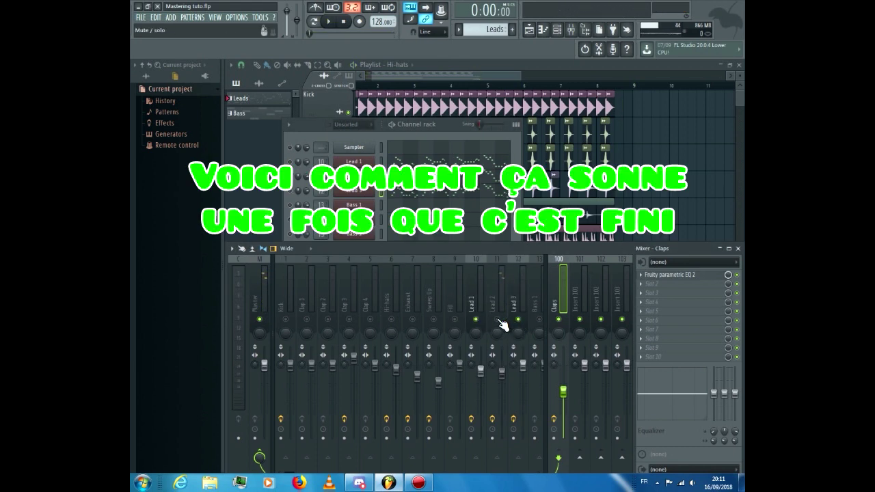
{"action": "left_click", "coordinate": [295, 191]}
{"action": "key", "text": "space"}
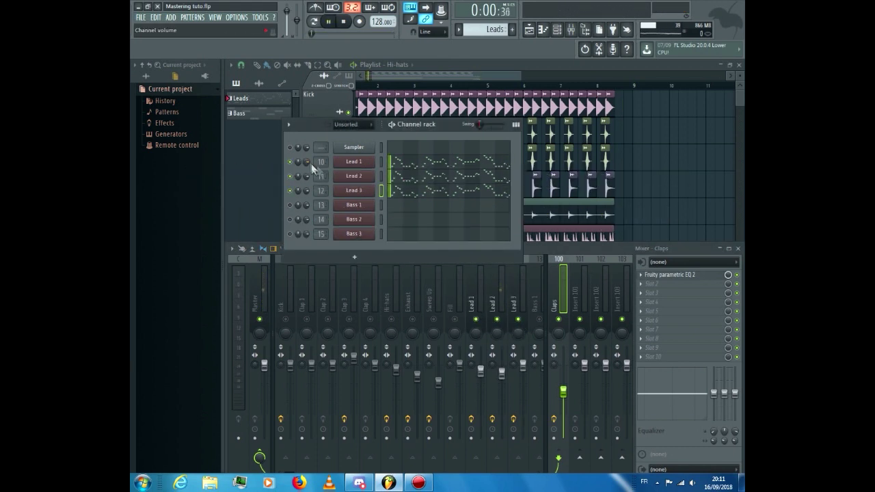
- Select the Lead 1, Lead 2 and Lead 3 mixer tracks and route them only to Insert 101
{"action": "left_click_drag", "start_coordinate": [475, 290], "coordinate": [512, 290]}
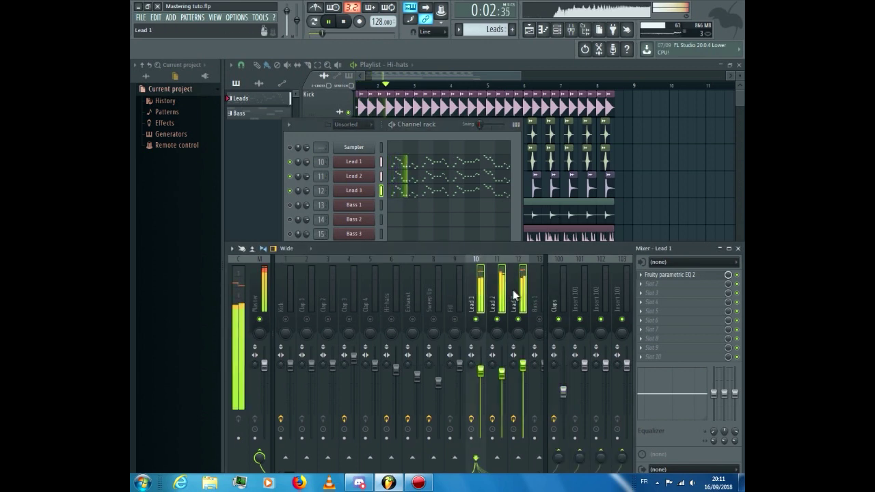
{"action": "right_click", "coordinate": [580, 456]}
{"action": "left_click", "coordinate": [590, 433]}
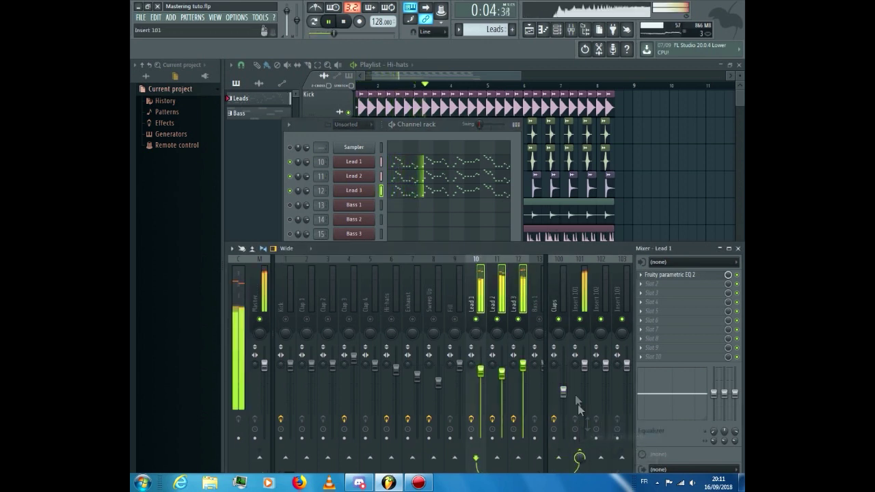
- Rename the Insert 101 mixer track to Leads
{"action": "left_click", "coordinate": [580, 281]}
{"action": "right_click", "coordinate": [585, 283]}
{"action": "left_click", "coordinate": [601, 268]}
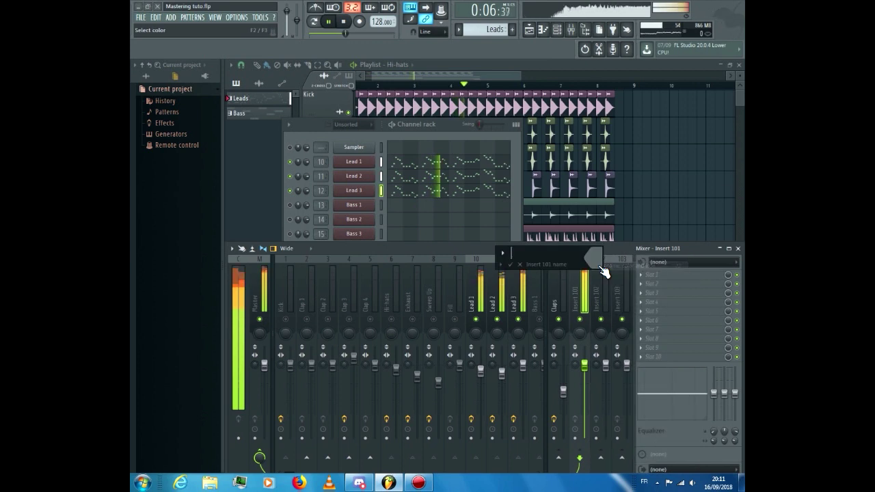
{"action": "type", "text": "Lea"}
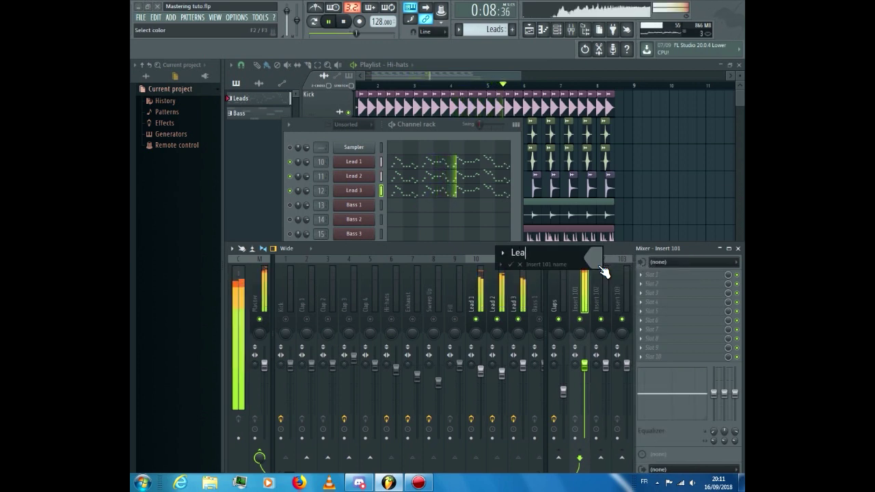
{"action": "type", "text": "ds"}
{"action": "key", "text": "Return"}
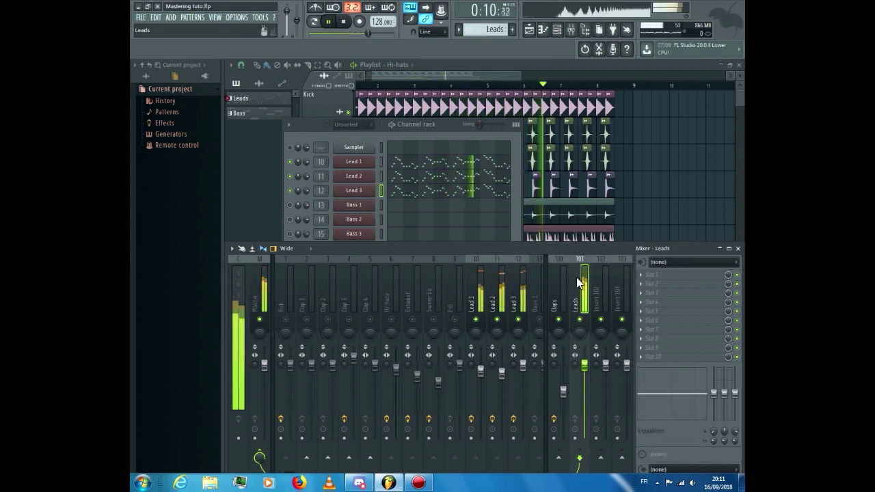
- Lower the Leads track volume to about -4 dB and add Fruity Parametric EQ 2 to its first effect slot
{"action": "left_click_drag", "start_coordinate": [584, 366], "coordinate": [585, 375]}
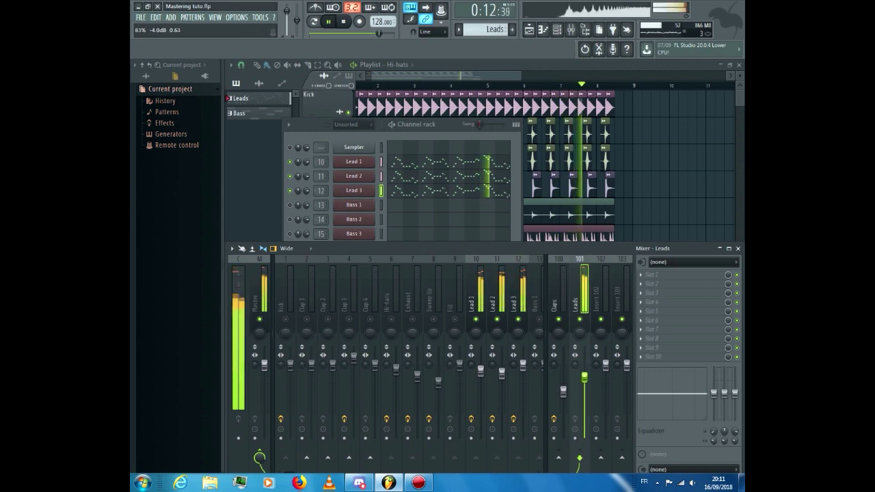
{"action": "left_click_drag", "start_coordinate": [585, 378], "coordinate": [584, 378]}
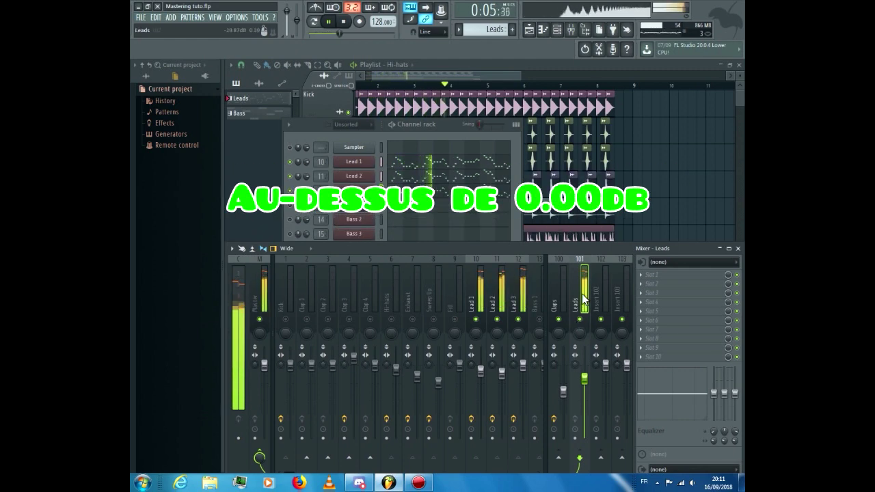
{"action": "left_click", "coordinate": [653, 275]}
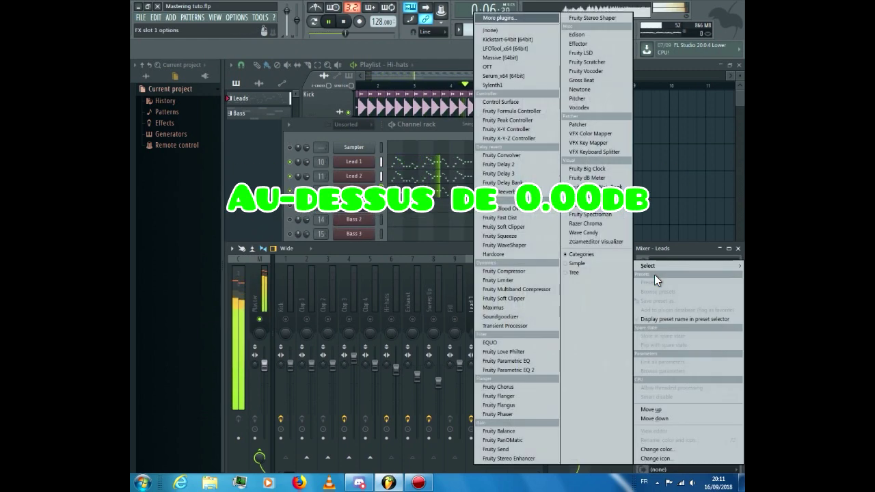
{"action": "left_click", "coordinate": [524, 370]}
- Cut the lows of the Leads by pulling EQ band 1 down to -18 dB and setting its order to Steep 8
{"action": "left_click_drag", "start_coordinate": [324, 244], "coordinate": [362, 280]}
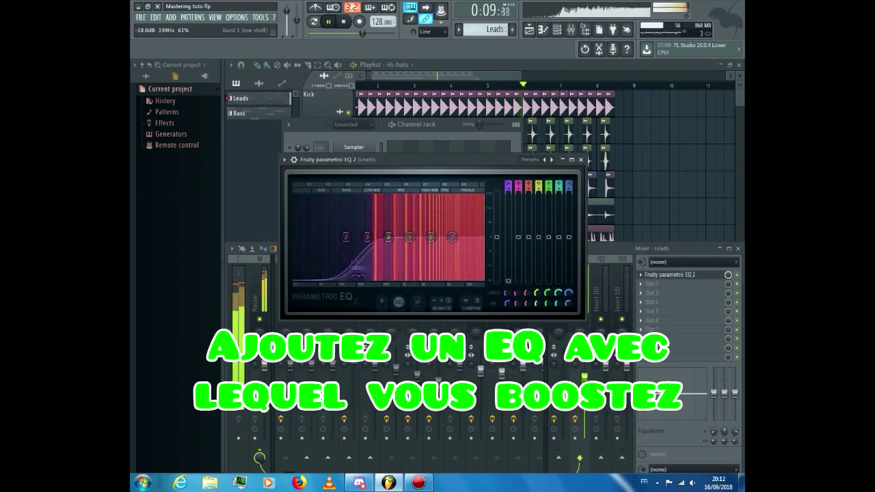
{"action": "right_click", "coordinate": [362, 280]}
{"action": "mouse_move", "coordinate": [373, 315]}
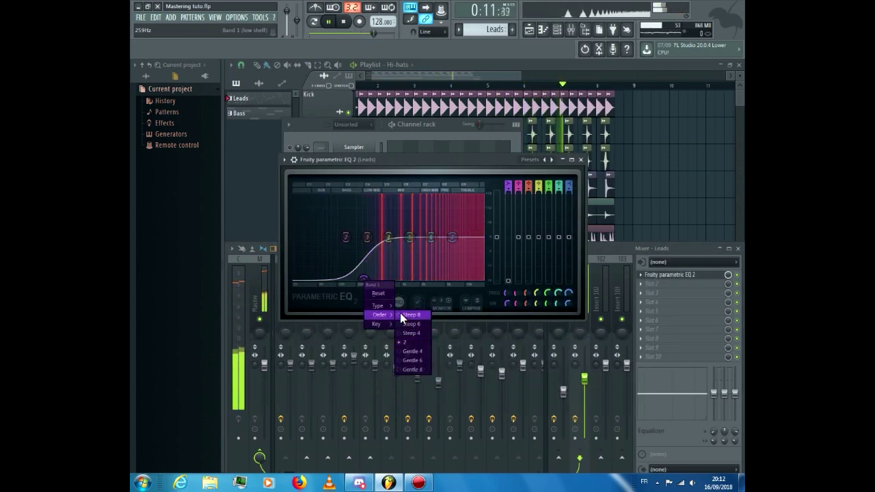
{"action": "left_click", "coordinate": [401, 313]}
- Fine-tune the frequency of the EQ's low cut and raise band 4 slightly just above the cutoff
{"action": "left_click_drag", "start_coordinate": [365, 280], "coordinate": [370, 278]}
{"action": "left_click_drag", "start_coordinate": [389, 237], "coordinate": [380, 231]}
{"action": "left_click_drag", "start_coordinate": [371, 278], "coordinate": [366, 277]}
{"action": "left_click_drag", "start_coordinate": [380, 231], "coordinate": [375, 228]}
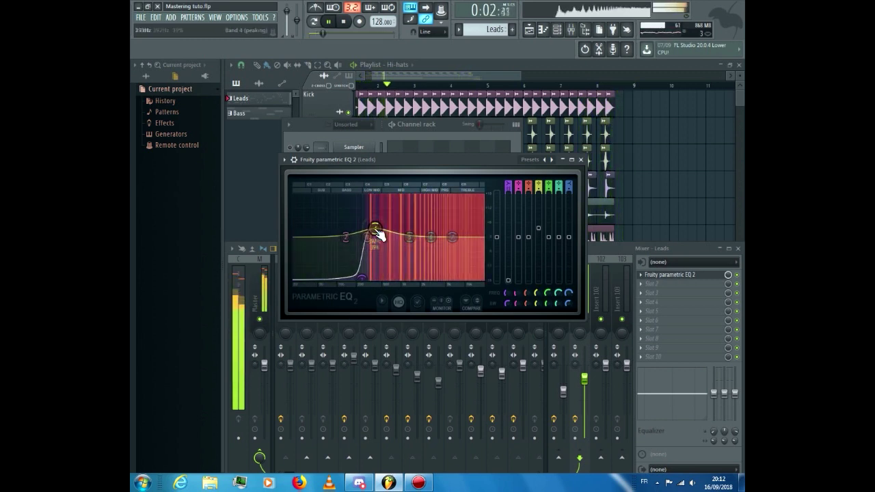
- Give the Leads a slight high boost with EQ bands 6 and 7, readjust band 7 and close the equalizer
{"action": "left_click_drag", "start_coordinate": [431, 238], "coordinate": [453, 232]}
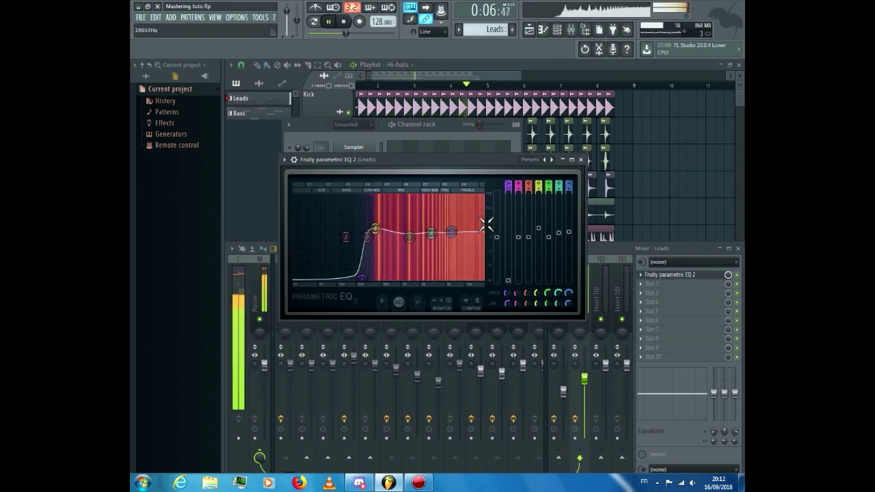
{"action": "left_click_drag", "start_coordinate": [451, 233], "coordinate": [455, 241]}
{"action": "right_click", "coordinate": [455, 241]}
{"action": "left_click", "coordinate": [472, 248]}
{"action": "left_click", "coordinate": [581, 160]}
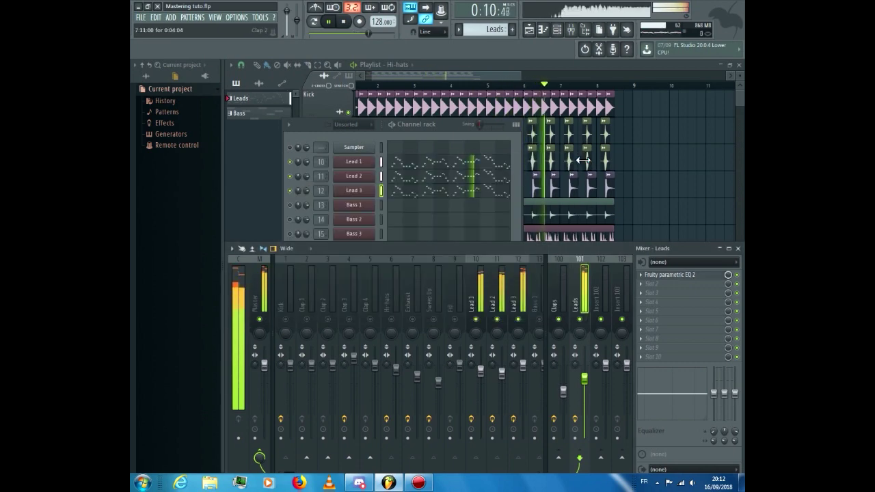
- Add Fruity Reeverb 2 to the second Leads slot, adjust its wet level slightly during playback and close it
{"action": "left_click", "coordinate": [646, 283]}
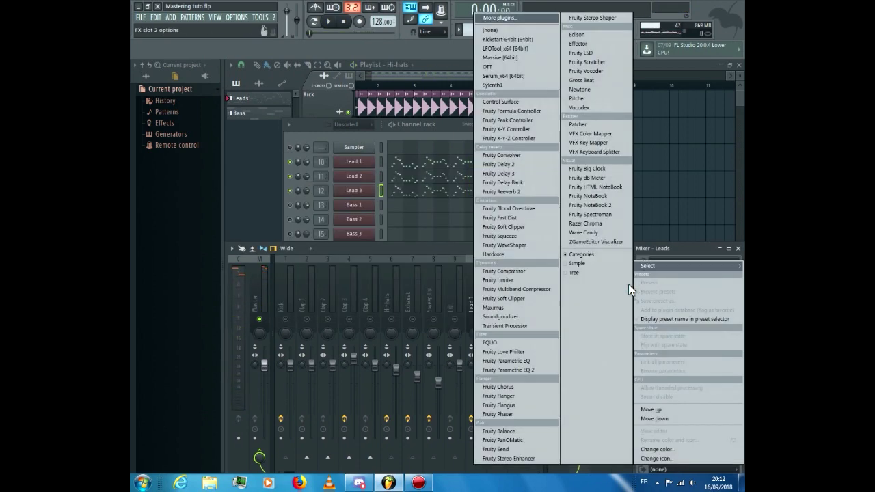
{"action": "left_click", "coordinate": [521, 191]}
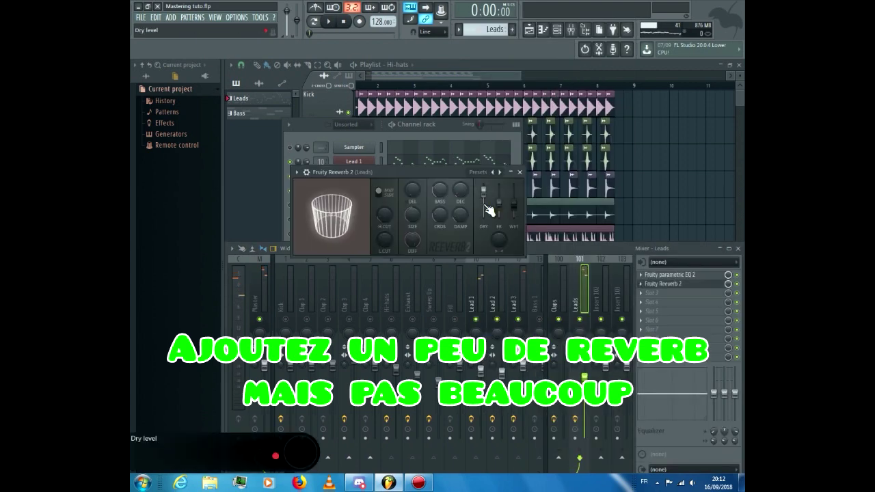
{"action": "key", "text": "space"}
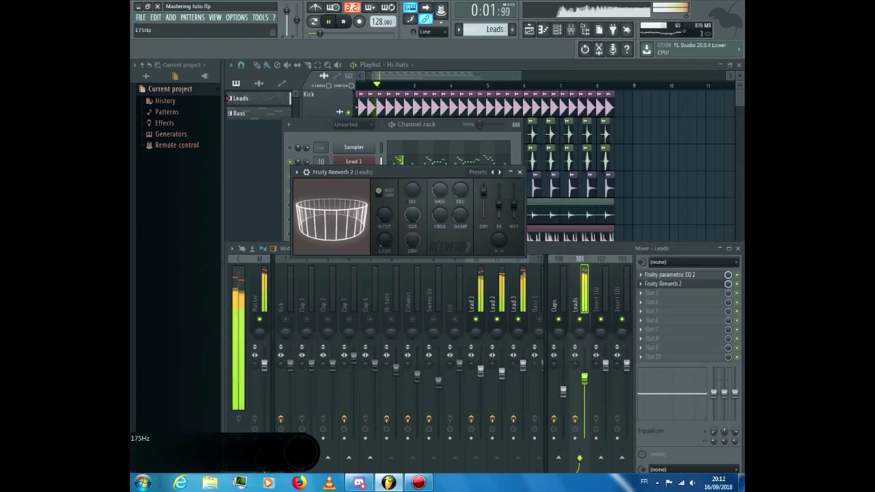
{"action": "left_click_drag", "start_coordinate": [514, 205], "coordinate": [514, 204]}
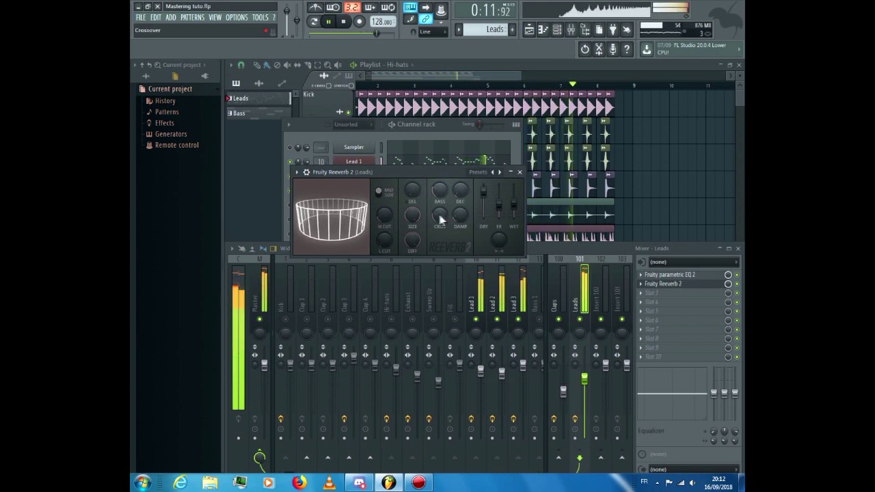
{"action": "left_click", "coordinate": [520, 171]}
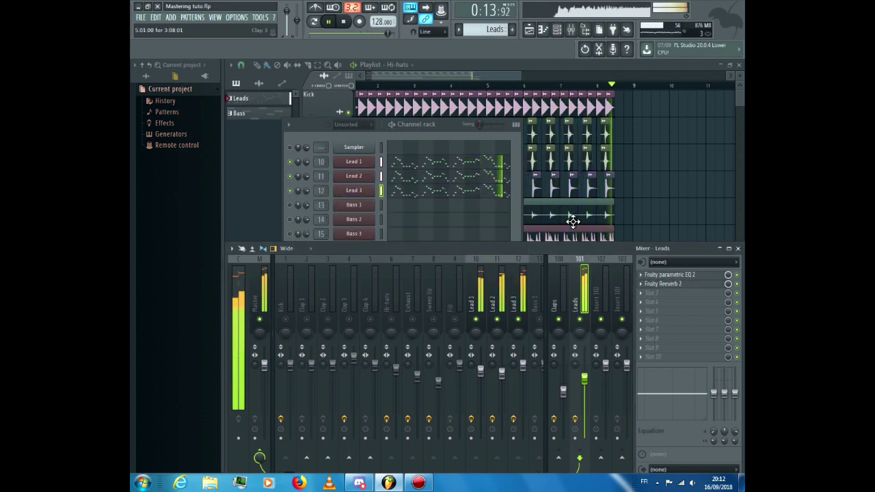
- Stop playback and move the Leads reverb and equalizer down one slot each to free the first slot
{"action": "key", "text": "space"}
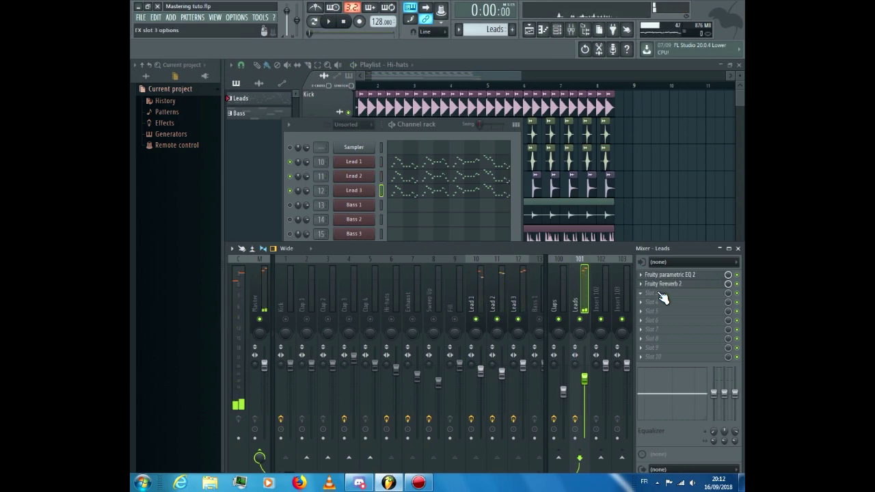
{"action": "left_click", "coordinate": [658, 293]}
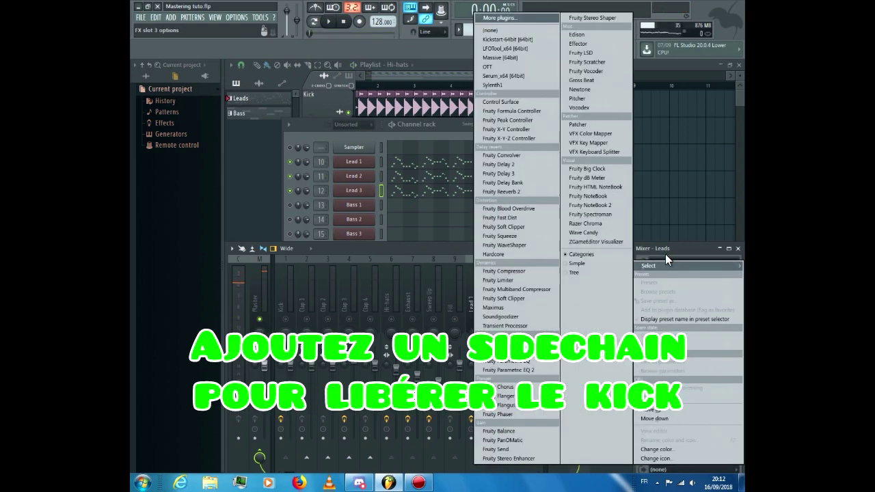
{"action": "left_click", "coordinate": [674, 253]}
{"action": "left_click", "coordinate": [643, 283]}
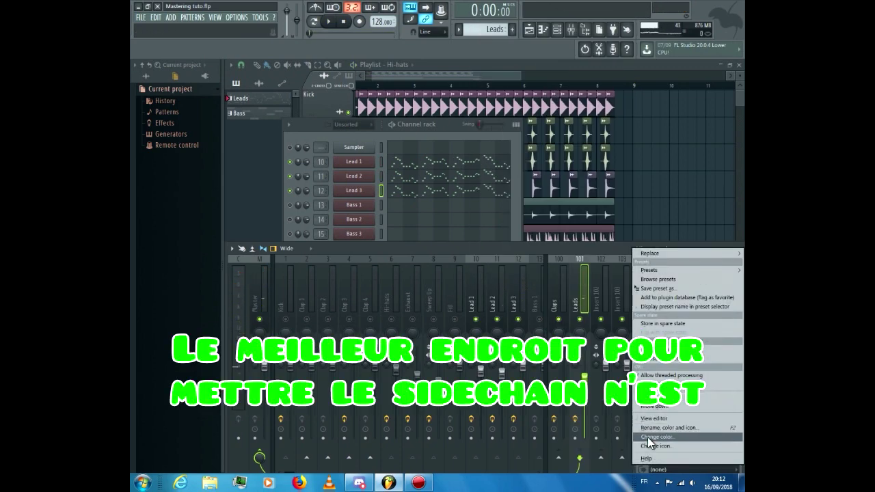
{"action": "left_click", "coordinate": [654, 407]}
{"action": "left_click", "coordinate": [644, 282]}
{"action": "left_click", "coordinate": [656, 408]}
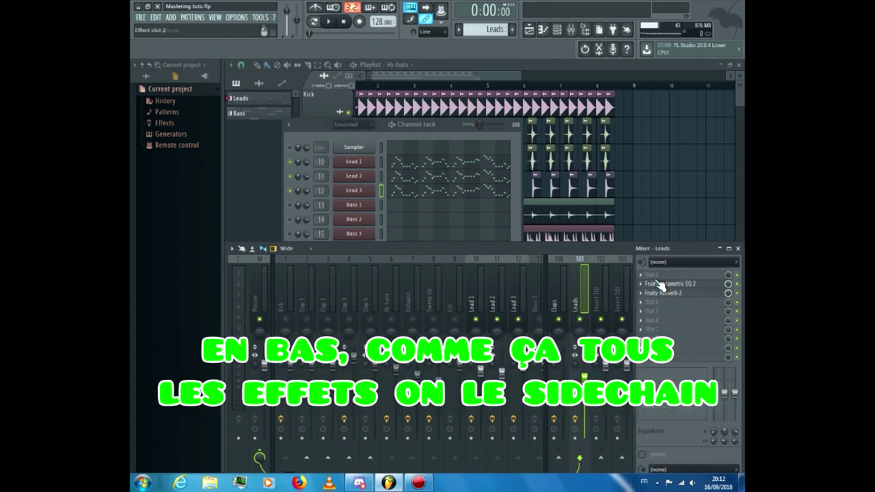
- Load Kickstart in the first Leads slot, set its Mix to about 80% during playback and close it
{"action": "left_click", "coordinate": [664, 287]}
{"action": "left_click", "coordinate": [507, 39]}
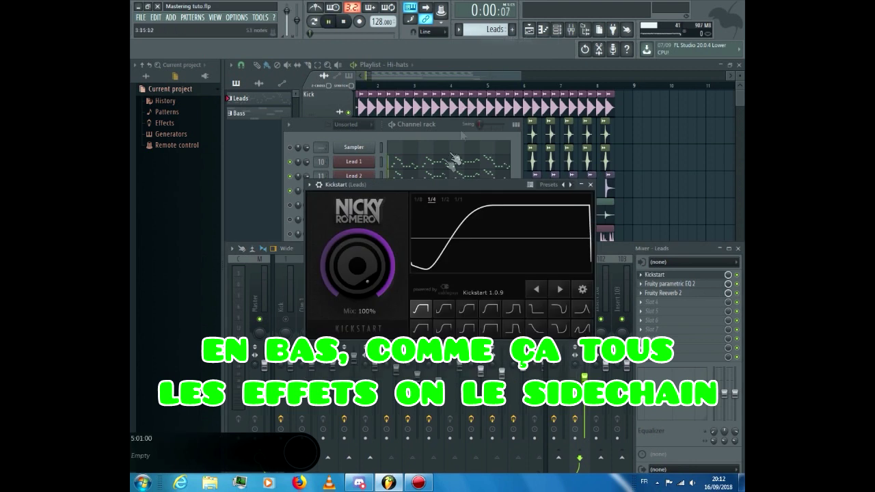
{"action": "key", "text": "space"}
{"action": "left_click_drag", "start_coordinate": [372, 270], "coordinate": [373, 268]}
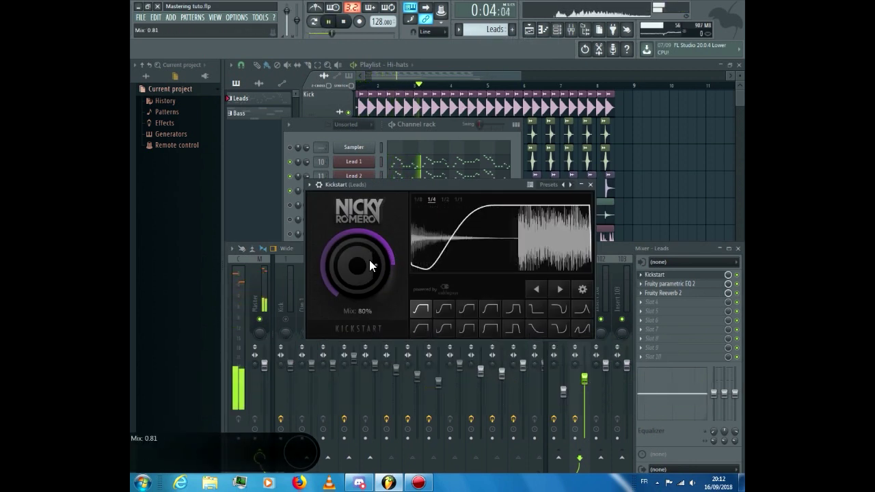
{"action": "left_click", "coordinate": [590, 184]}
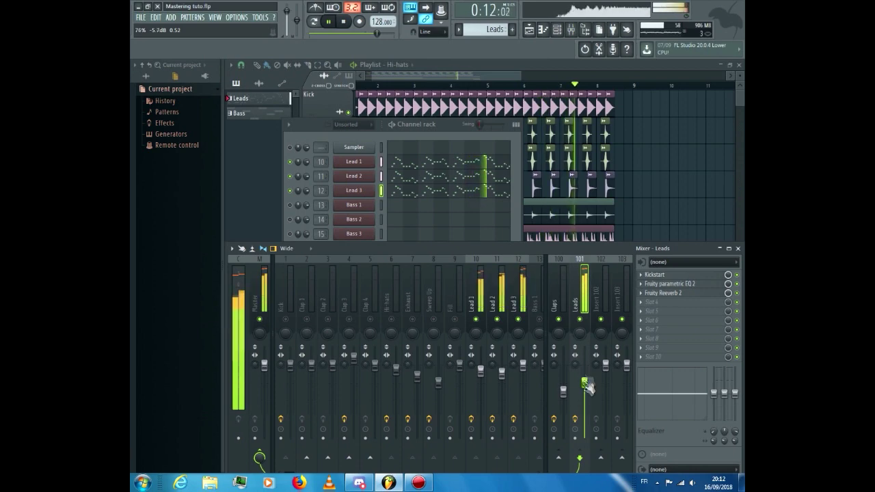
- Add Fruity Stereo Shaper to the fourth Leads slot, try its two middle matrix faders and return both to -INF dB
{"action": "left_click", "coordinate": [656, 302]}
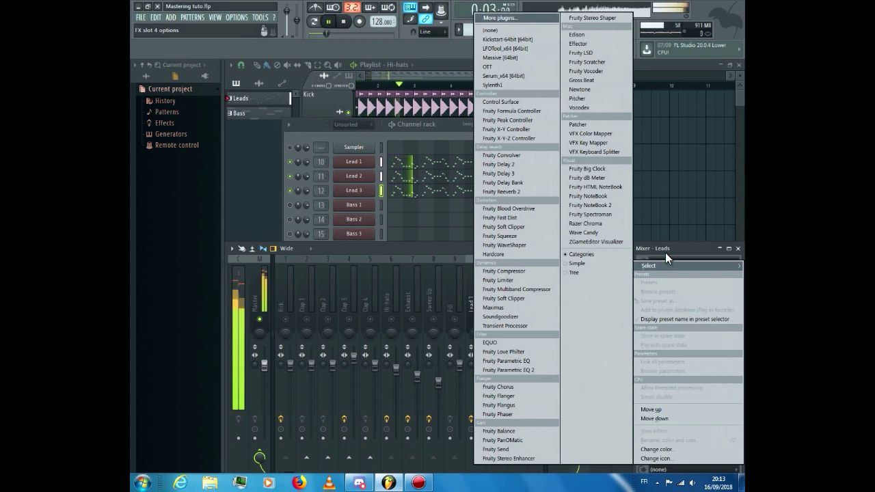
{"action": "left_click", "coordinate": [589, 19]}
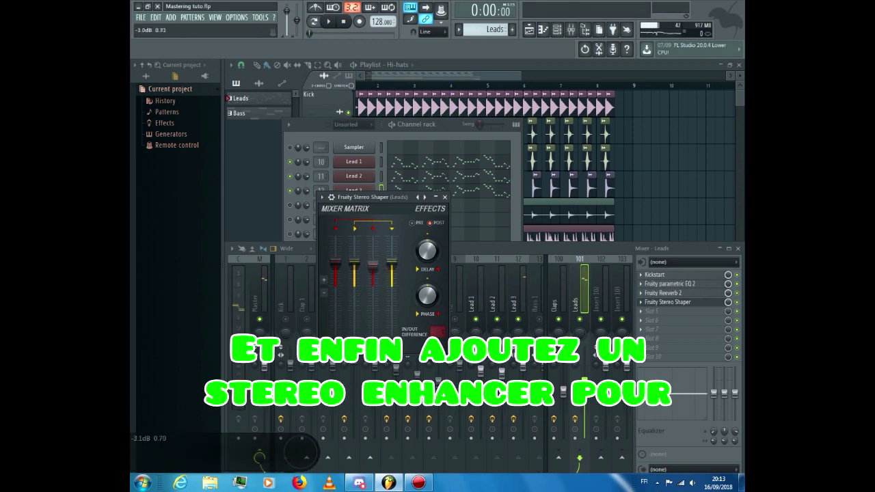
{"action": "left_click_drag", "start_coordinate": [354, 263], "coordinate": [355, 265]}
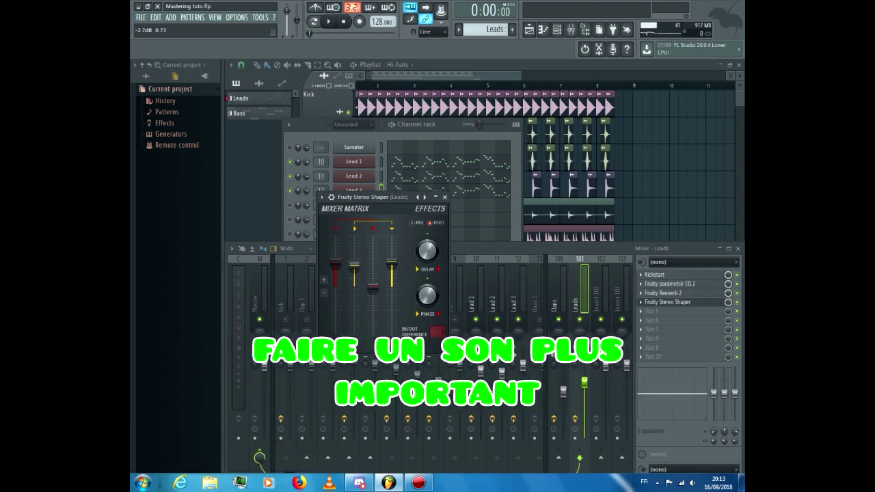
{"action": "key", "text": "space"}
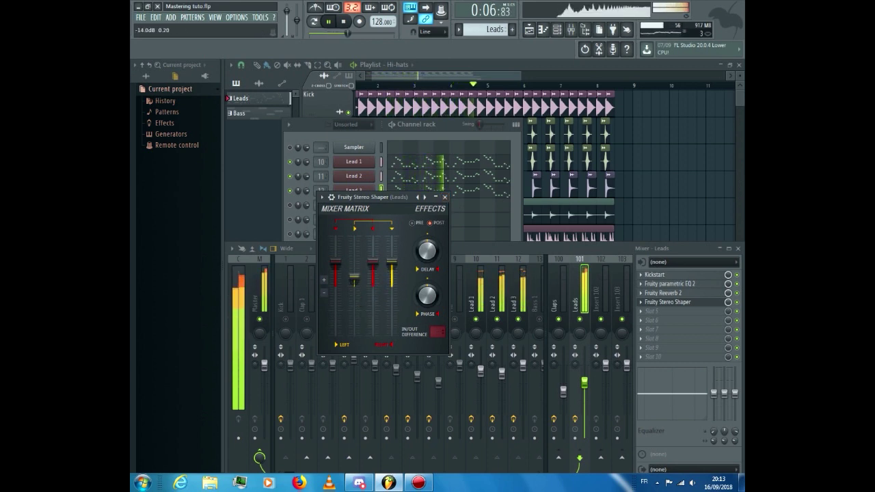
{"action": "left_click_drag", "start_coordinate": [373, 263], "coordinate": [373, 288]}
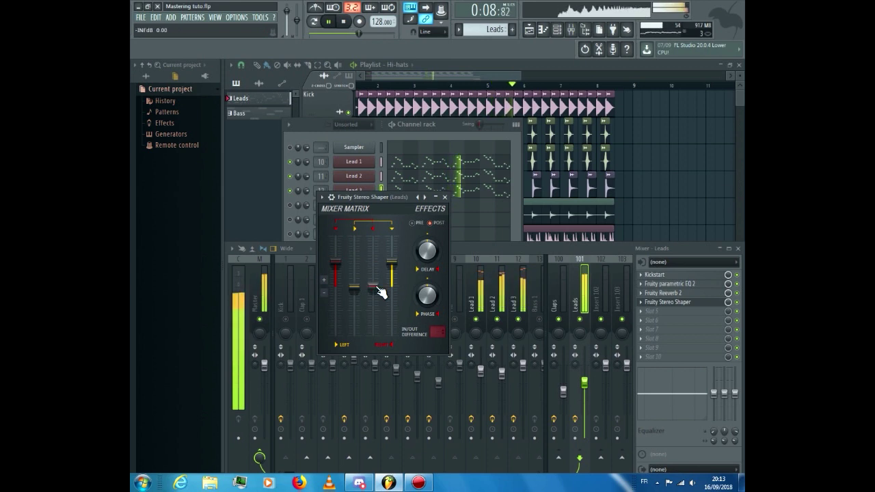
{"action": "left_click", "coordinate": [445, 197]}
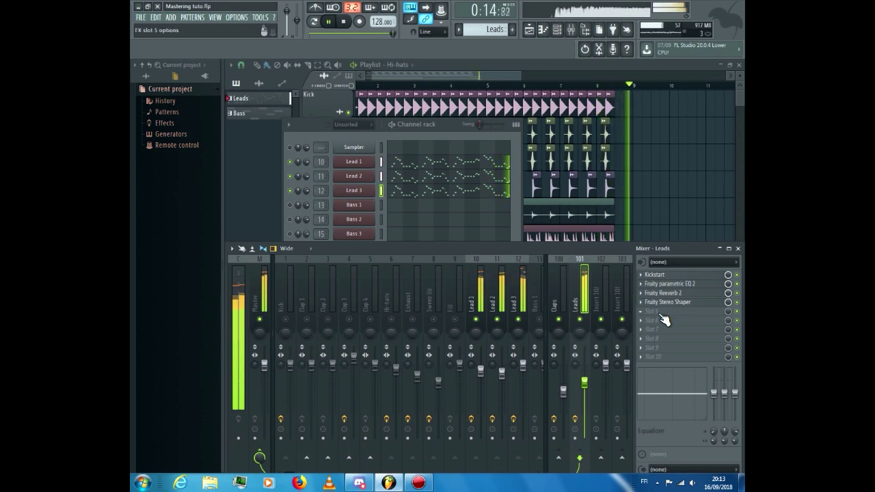
- Stop playback, enable Bass 1, Bass 2 and Bass 3 instead of the leads, and play the Bass pattern
{"action": "key", "text": "space"}
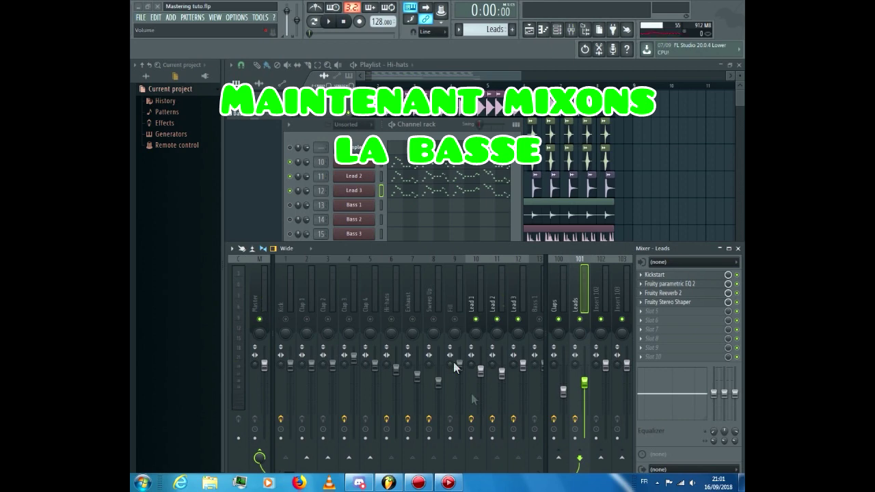
{"action": "left_click", "coordinate": [296, 203]}
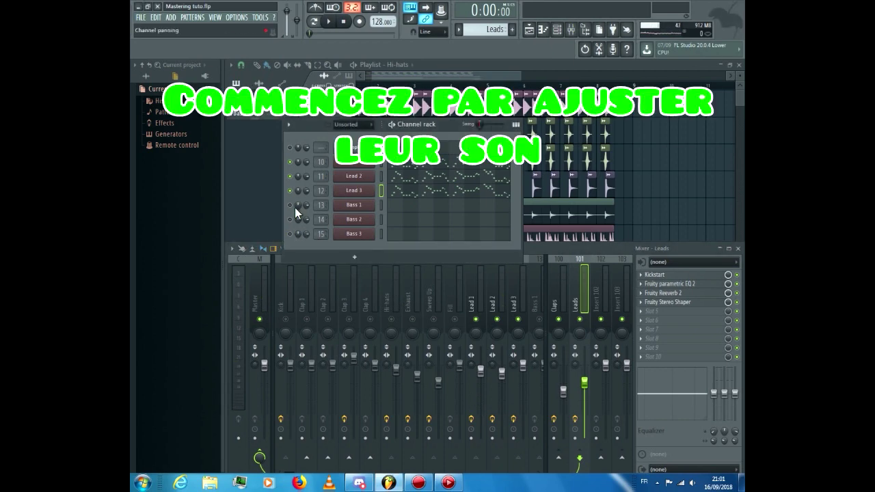
{"action": "right_click", "coordinate": [290, 205]}
{"action": "left_click", "coordinate": [290, 219]}
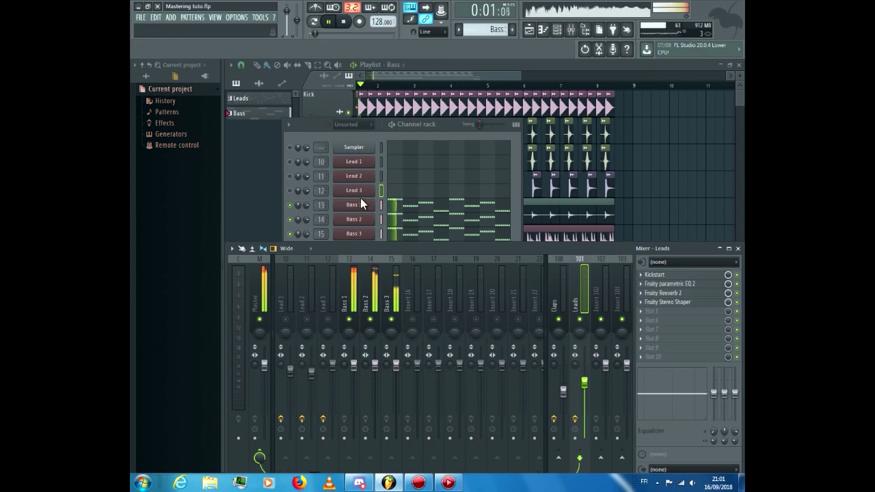
- Balance the Bass 1 and Bass 2 mixer levels during playback, setting Bass 2 to about -6.7 dB and Bass 1 slightly lower
{"action": "left_click_drag", "start_coordinate": [353, 366], "coordinate": [353, 392]}
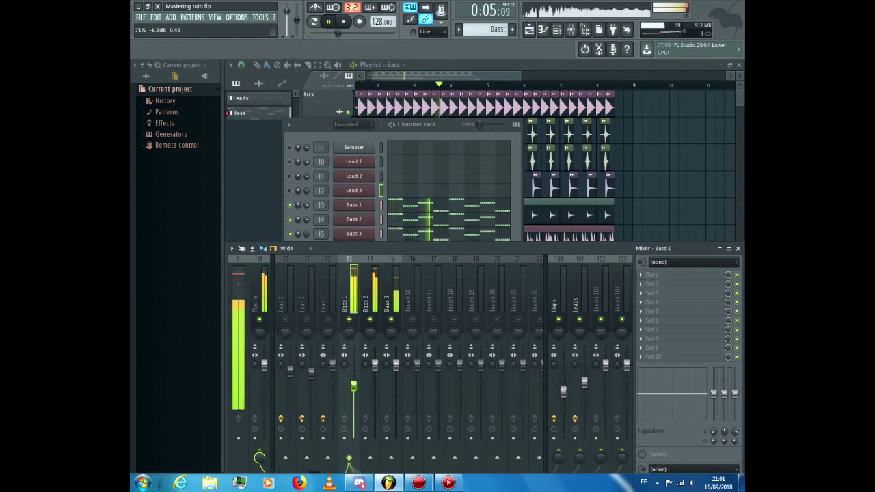
{"action": "left_click_drag", "start_coordinate": [375, 366], "coordinate": [376, 372]}
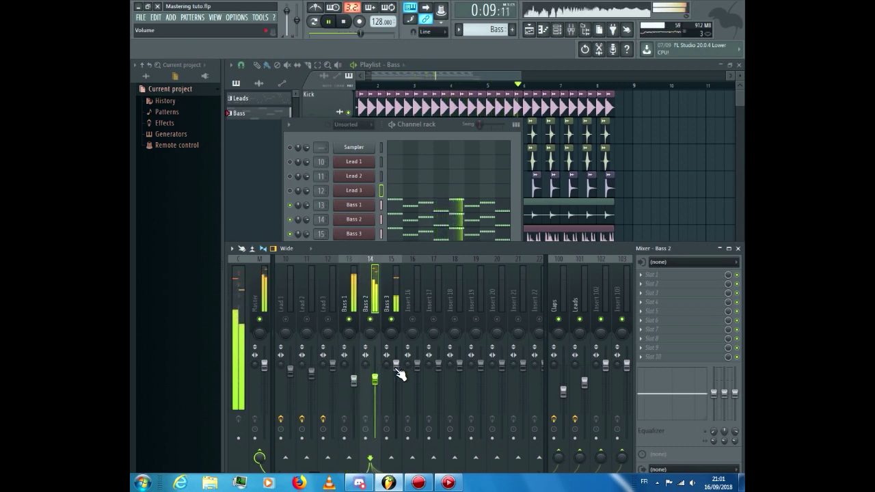
{"action": "left_click_drag", "start_coordinate": [376, 387], "coordinate": [377, 409]}
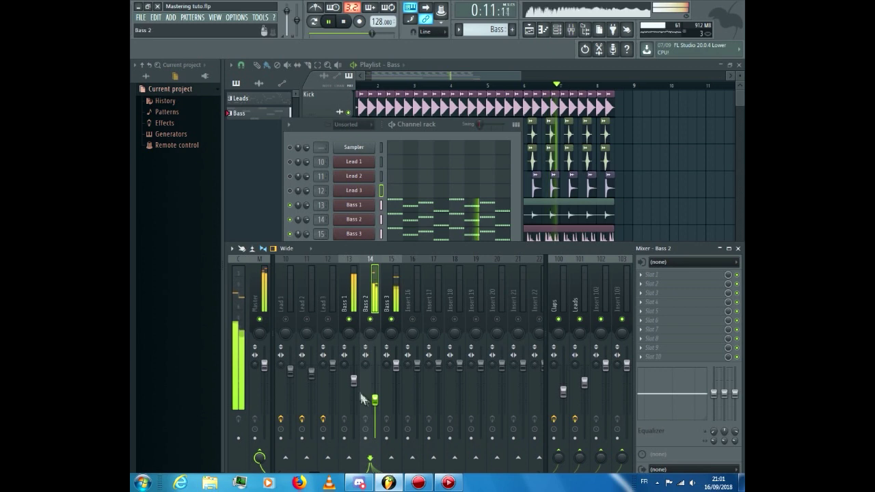
{"action": "left_click_drag", "start_coordinate": [353, 381], "coordinate": [354, 404]}
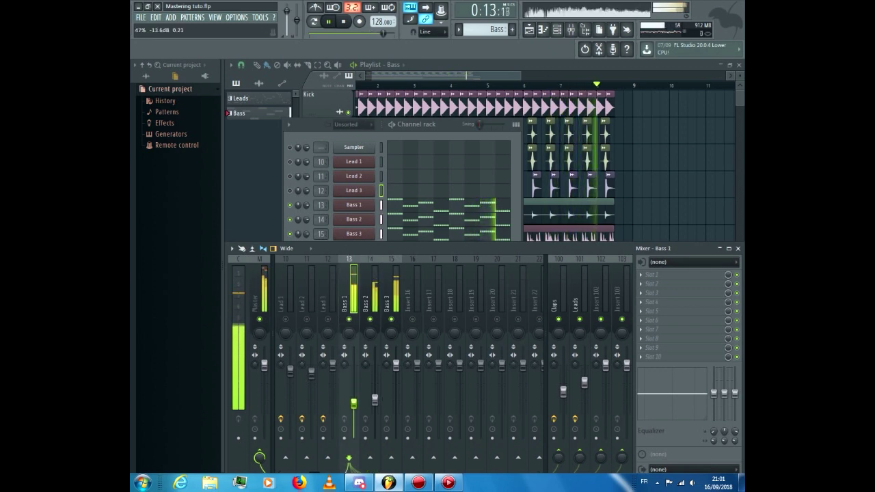
{"action": "left_click_drag", "start_coordinate": [375, 402], "coordinate": [375, 396]}
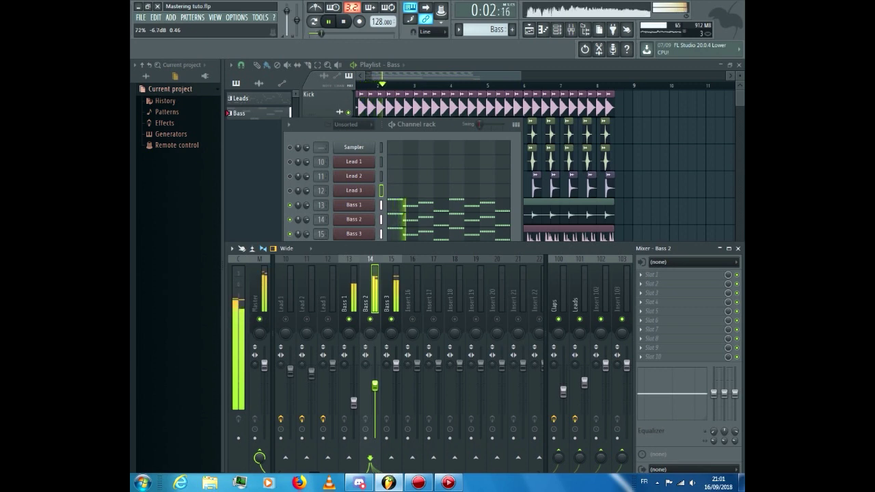
{"action": "left_click", "coordinate": [355, 403]}
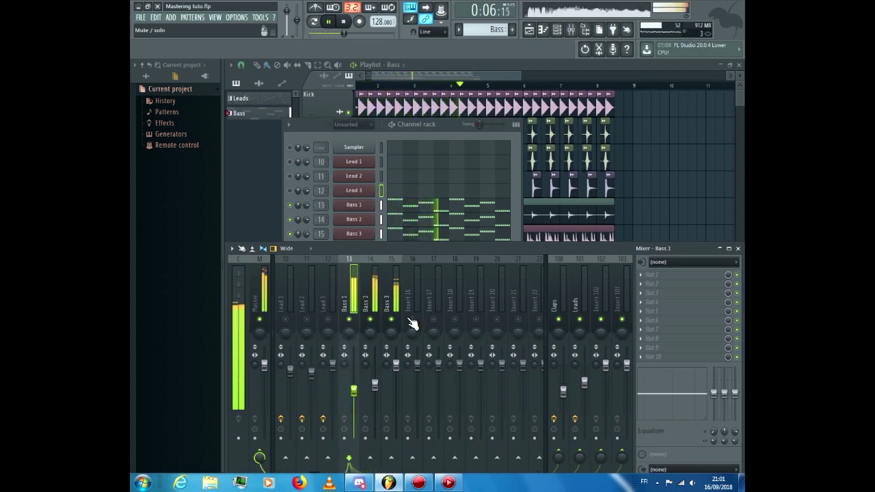
- Add Fruity Parametric EQ 2 to Bass 1, cutting the sub lows, boosting band 2 and lowering the high shelf to about -14.2 dB at 1405 Hz
{"action": "left_click", "coordinate": [682, 274]}
{"action": "left_click", "coordinate": [555, 358]}
{"action": "left_click_drag", "start_coordinate": [324, 237], "coordinate": [341, 225]}
{"action": "left_click_drag", "start_coordinate": [452, 237], "coordinate": [449, 261]}
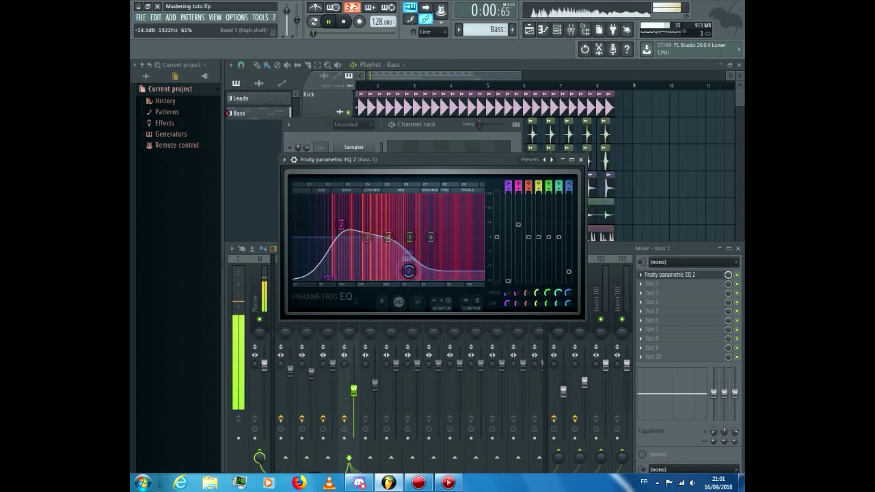
{"action": "left_click_drag", "start_coordinate": [416, 262], "coordinate": [410, 271]}
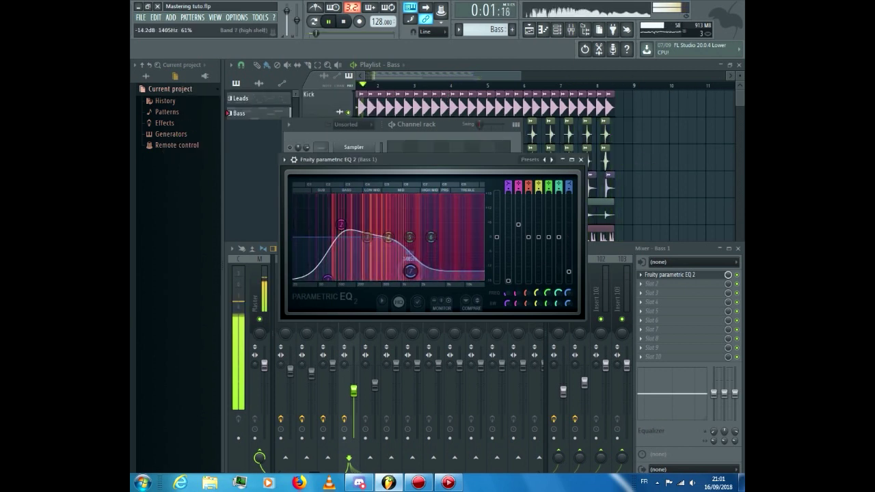
{"action": "mouse_move", "coordinate": [389, 237]}
{"action": "left_mouse_down"}
{"action": "mouse_move", "coordinate": [396, 245]}
{"action": "mouse_move", "coordinate": [385, 240]}
{"action": "mouse_move", "coordinate": [377, 253]}
{"action": "mouse_move", "coordinate": [390, 239]}
{"action": "left_mouse_up"}
{"action": "right_click", "coordinate": [392, 241]}
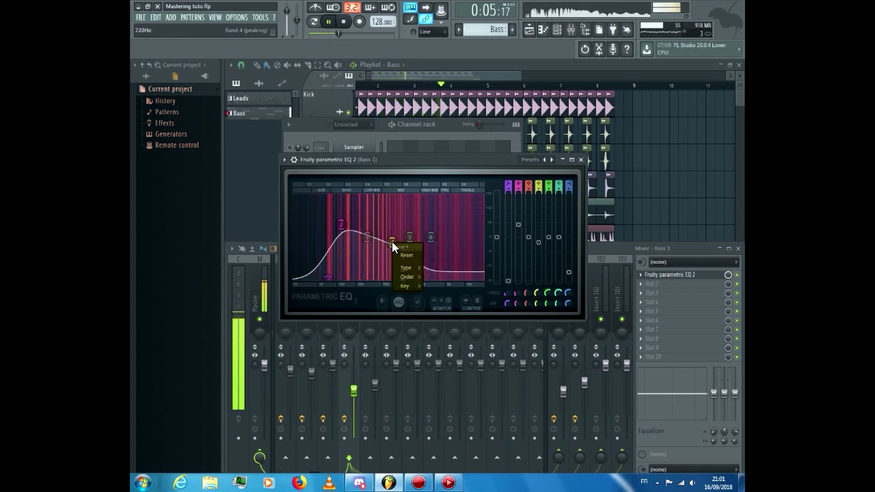
{"action": "left_click", "coordinate": [399, 255]}
- Shift the Bass 1 high shelf down to about 1000 Hz with a slightly deeper cut and close the EQ
{"action": "left_click_drag", "start_coordinate": [410, 271], "coordinate": [396, 275]}
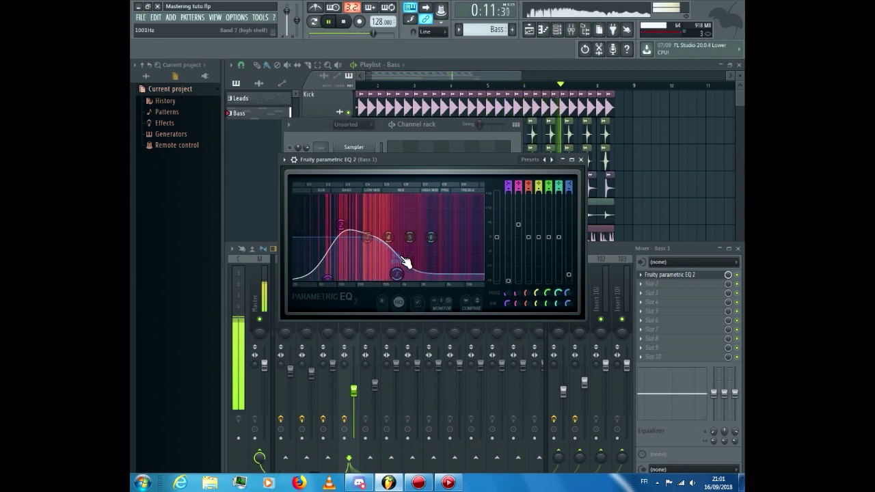
{"action": "left_click", "coordinate": [580, 160]}
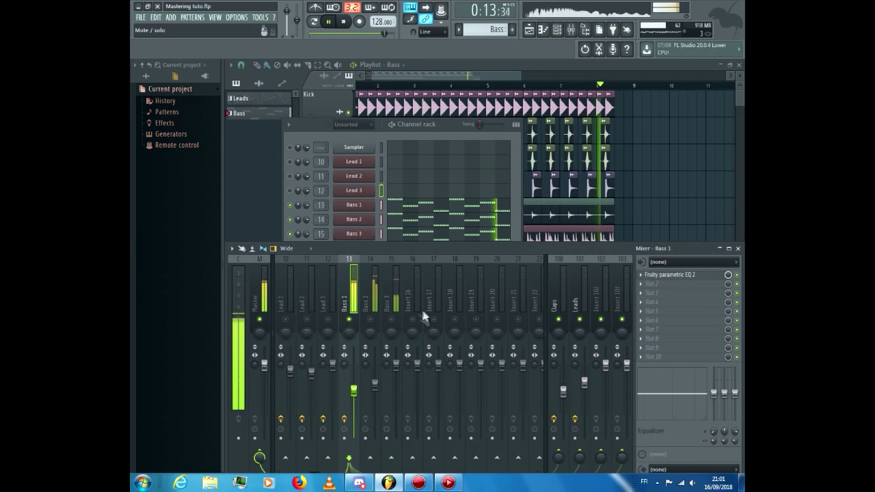
- Add Fruity Parametric EQ 2 to Bass 2, slightly boosting bands 2 and 4 and setting the high shelf to about -13.1 dB at 2973 Hz
{"action": "left_click", "coordinate": [372, 298]}
{"action": "left_click", "coordinate": [652, 275]}
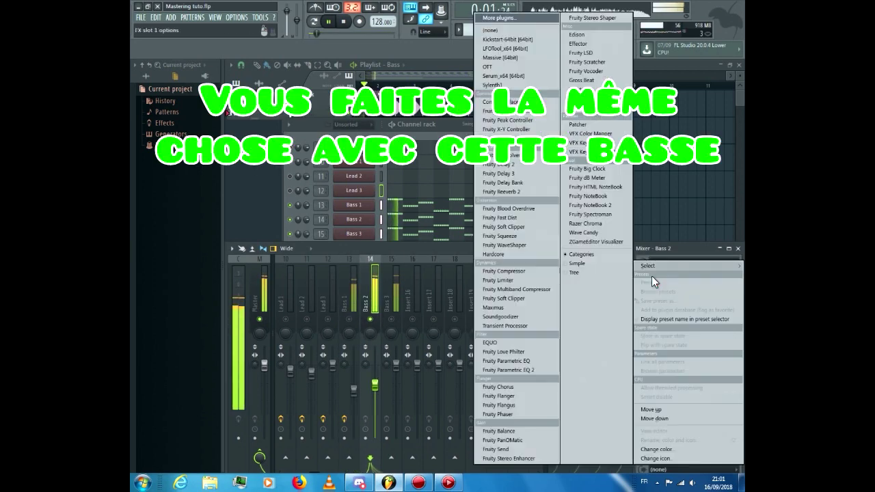
{"action": "left_click", "coordinate": [523, 372]}
{"action": "mouse_move", "coordinate": [350, 262]}
{"action": "left_mouse_down"}
{"action": "mouse_move", "coordinate": [326, 302]}
{"action": "mouse_move", "coordinate": [365, 262]}
{"action": "mouse_move", "coordinate": [350, 252]}
{"action": "left_mouse_up"}
{"action": "left_click_drag", "start_coordinate": [413, 262], "coordinate": [414, 255]}
{"action": "left_click_drag", "start_coordinate": [477, 262], "coordinate": [456, 294]}
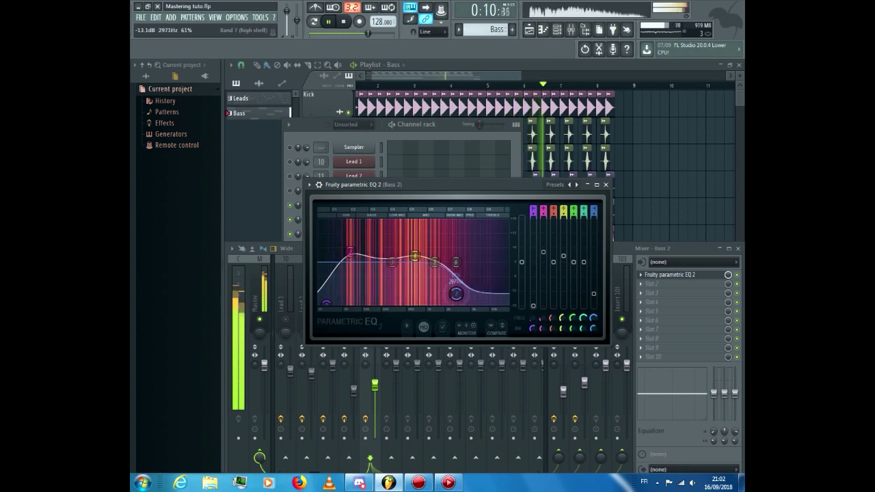
{"action": "left_click", "coordinate": [605, 184]}
- Add Fruity Parametric EQ 2 to Bass 3, boosting the low shelf about 5.7 dB at 97 Hz, cutting the high shelf and slightly raising band 4
{"action": "left_click", "coordinate": [391, 283]}
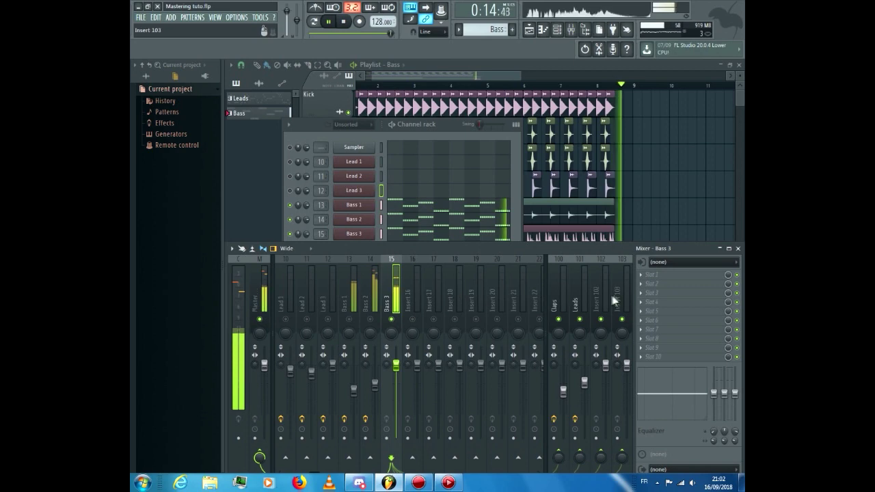
{"action": "left_click", "coordinate": [665, 275]}
{"action": "left_click", "coordinate": [506, 370]}
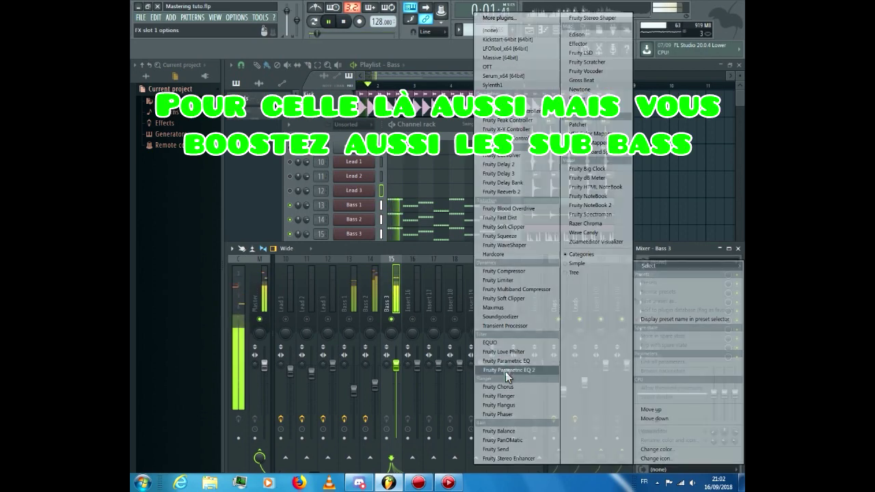
{"action": "left_click_drag", "start_coordinate": [279, 195], "coordinate": [296, 180]}
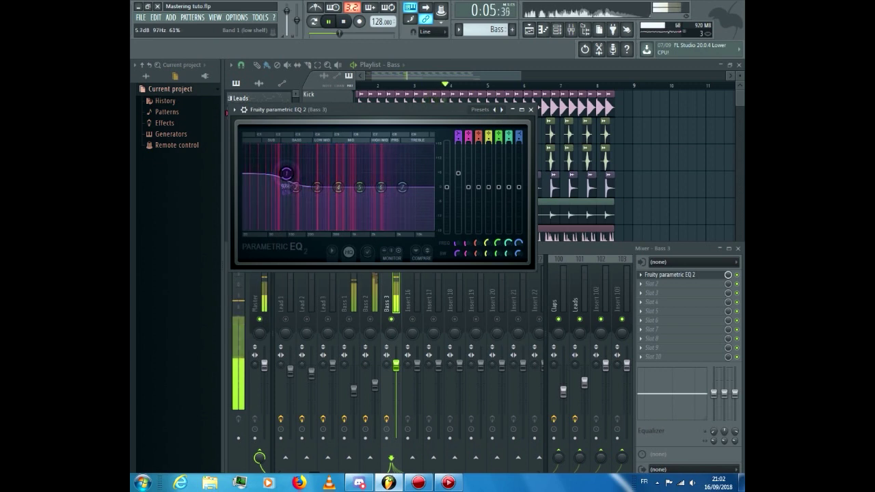
{"action": "left_click_drag", "start_coordinate": [402, 188], "coordinate": [363, 224]}
{"action": "left_click_drag", "start_coordinate": [337, 190], "coordinate": [345, 184]}
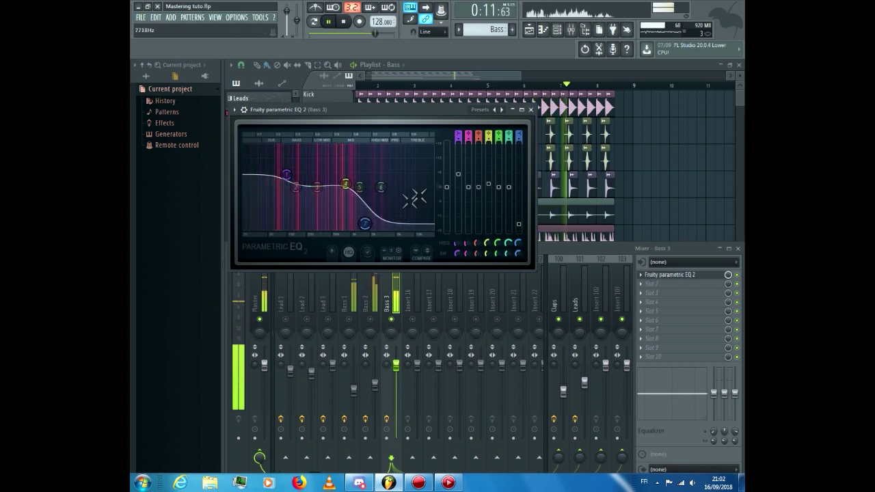
{"action": "left_click", "coordinate": [530, 109]}
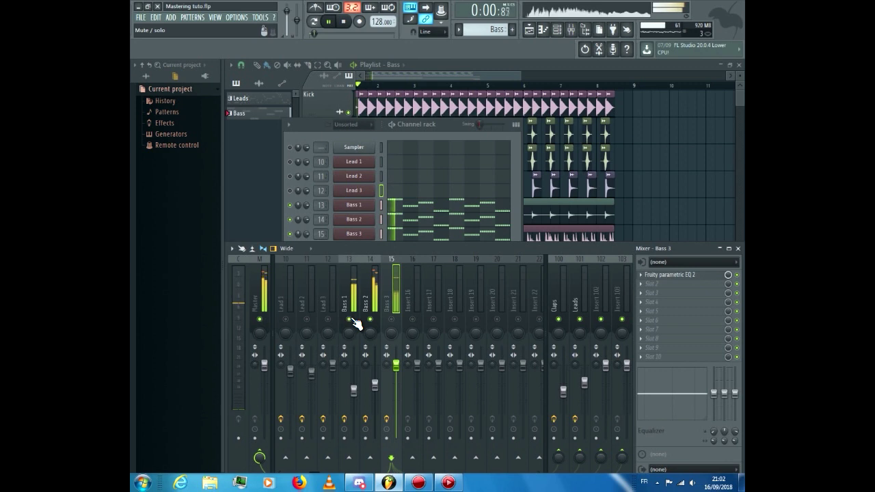
- Rebalance the bass levels during playback by raising Bass 1 to about -5.5 dB and lowering Bass 2
{"action": "left_click_drag", "start_coordinate": [374, 385], "coordinate": [375, 395]}
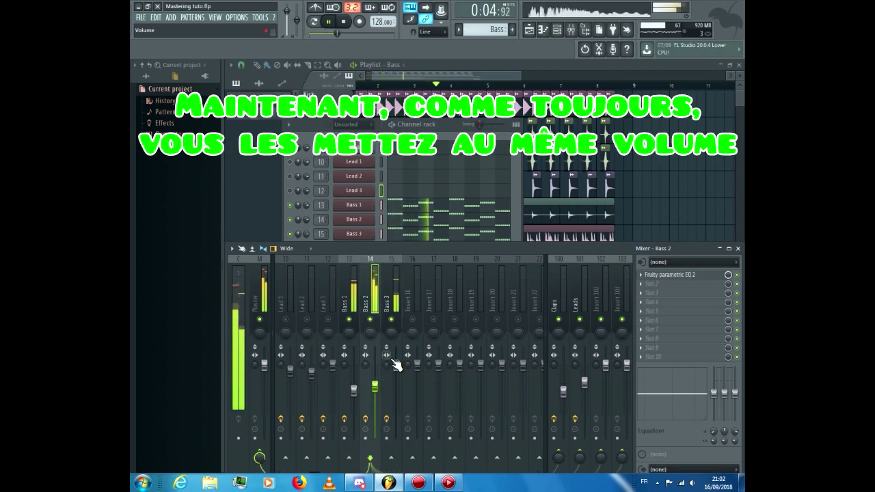
{"action": "left_click_drag", "start_coordinate": [356, 393], "coordinate": [355, 379]}
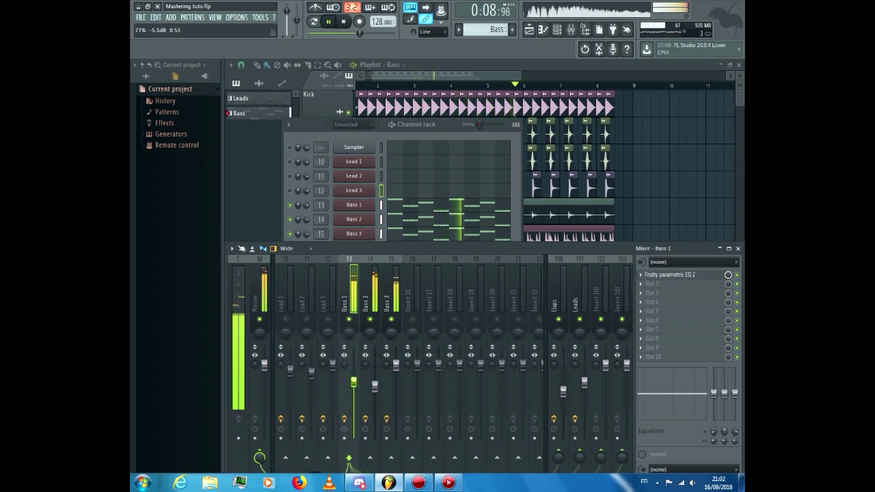
{"action": "left_click_drag", "start_coordinate": [375, 389], "coordinate": [375, 400]}
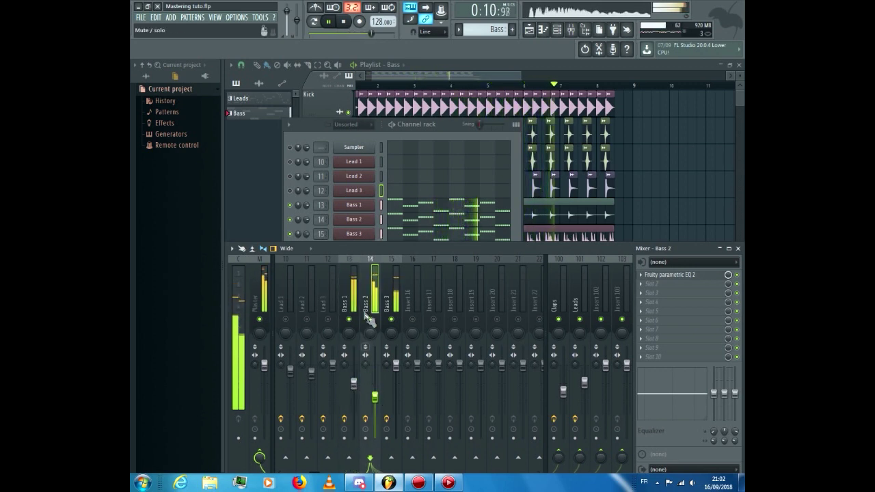
- Select the Bass 1, Bass 2 and Bass 3 mixer tracks together and route them only to Insert 102
{"action": "left_click", "coordinate": [351, 294]}
{"action": "left_click", "coordinate": [370, 290], "text": "ctrl"}
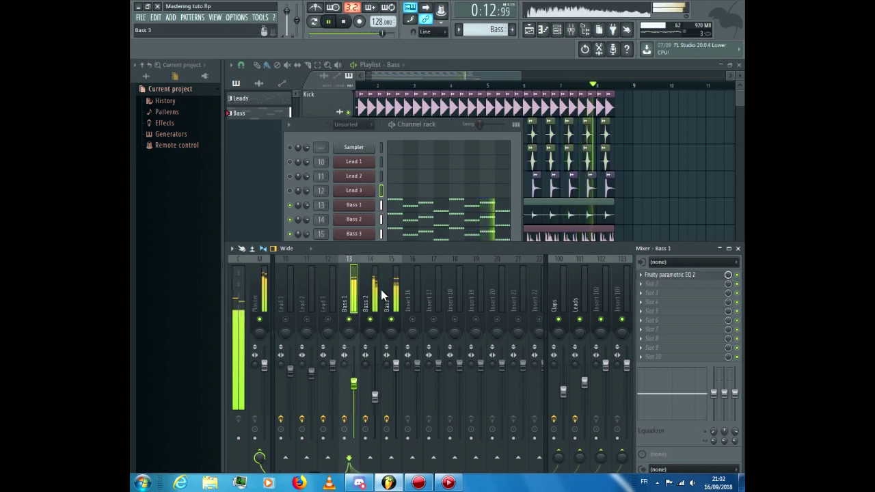
{"action": "left_click", "coordinate": [382, 289], "text": "ctrl"}
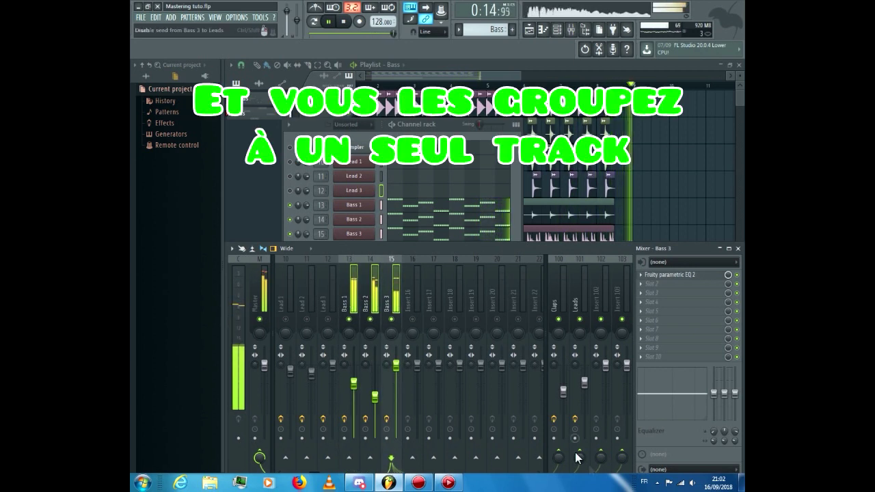
{"action": "right_click", "coordinate": [602, 456]}
{"action": "left_click", "coordinate": [610, 438]}
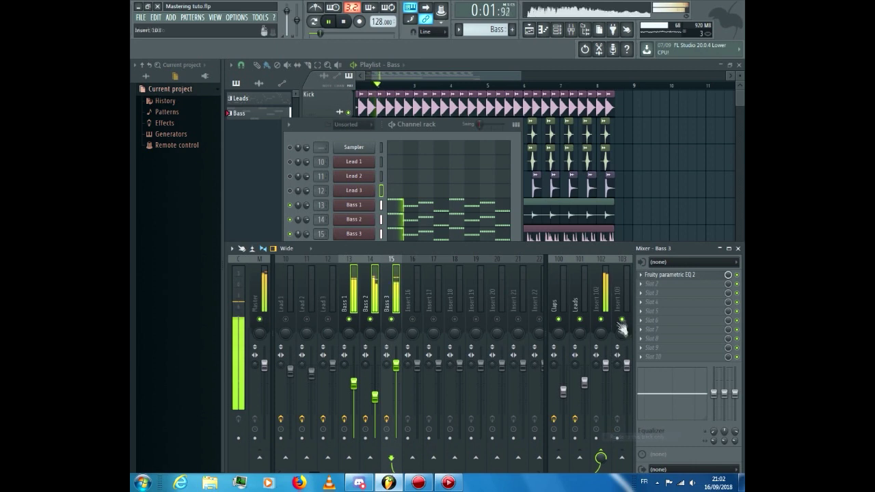
- Rename mixer track Insert 102 as Bass
{"action": "right_click", "coordinate": [600, 280]}
{"action": "left_click", "coordinate": [631, 266]}
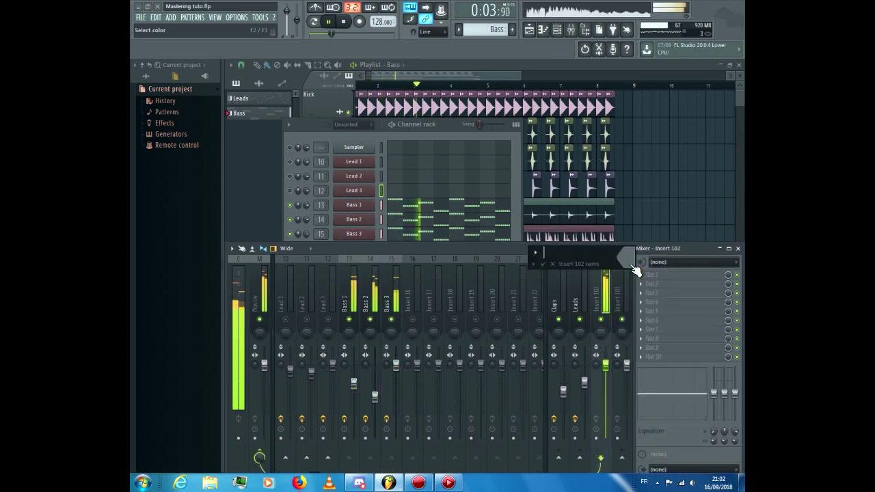
{"action": "type", "text": "Bass"}
{"action": "key", "text": "Return"}
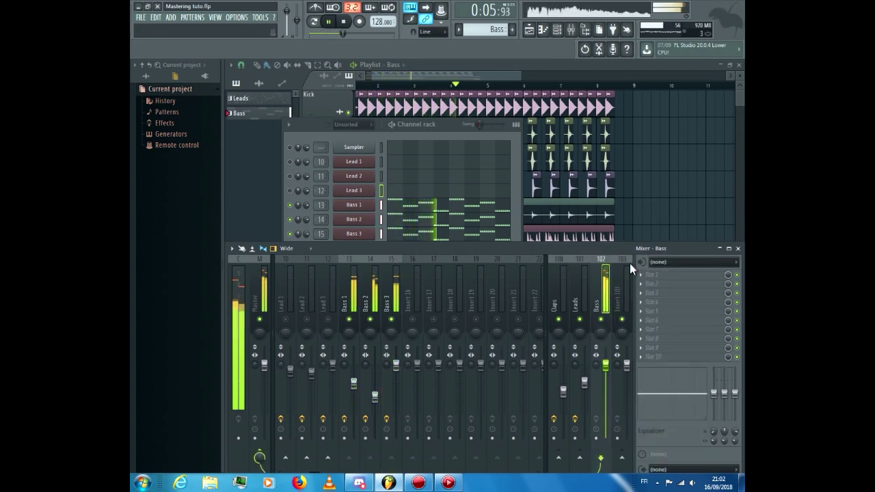
- Add Fruity Parametric EQ 2 to the Bass bus, boosting the sub bass and band 4 slightly and lowering the high shelf
{"action": "left_click", "coordinate": [666, 274]}
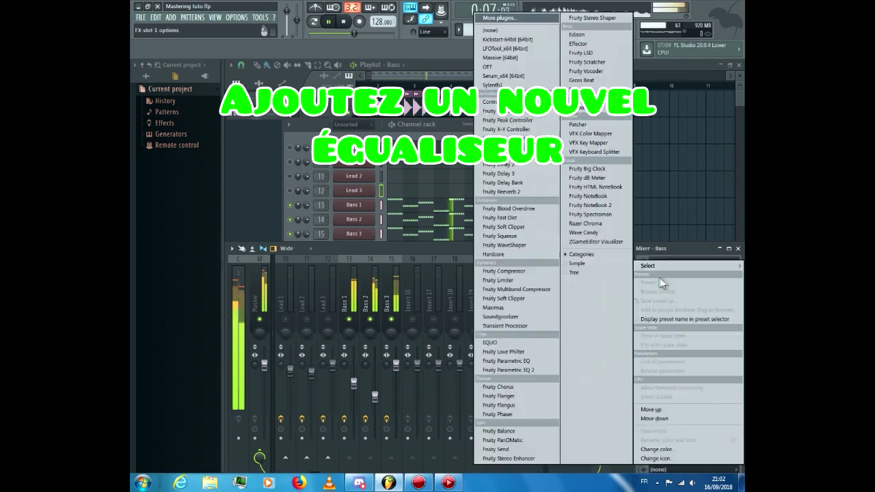
{"action": "left_click", "coordinate": [518, 374]}
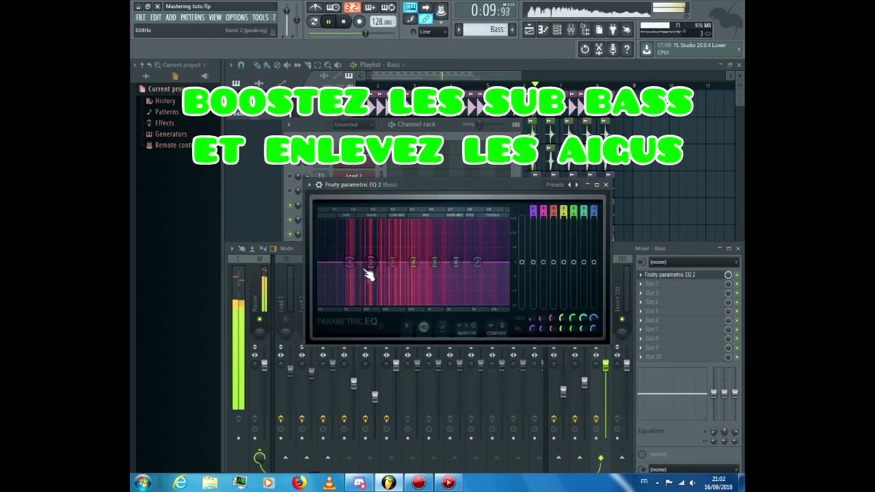
{"action": "left_click_drag", "start_coordinate": [370, 262], "coordinate": [330, 260]}
{"action": "left_click_drag", "start_coordinate": [477, 262], "coordinate": [465, 289]}
{"action": "left_click_drag", "start_coordinate": [413, 261], "coordinate": [413, 253]}
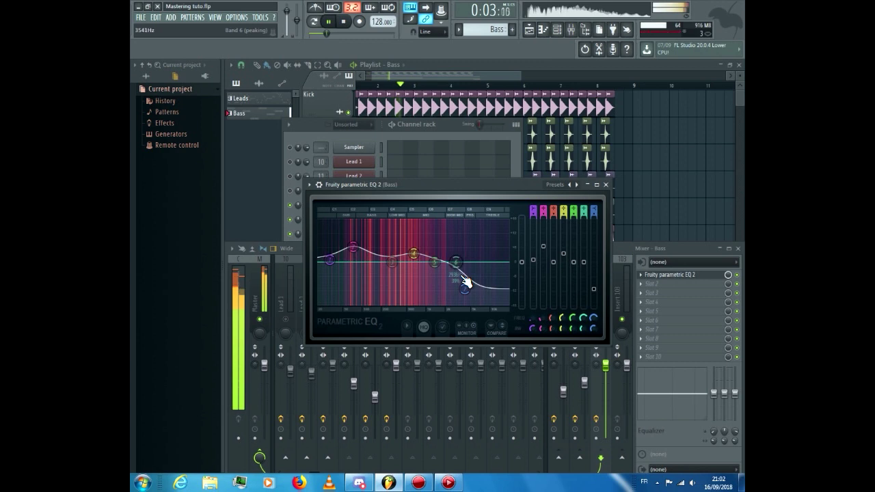
{"action": "left_click", "coordinate": [606, 184]}
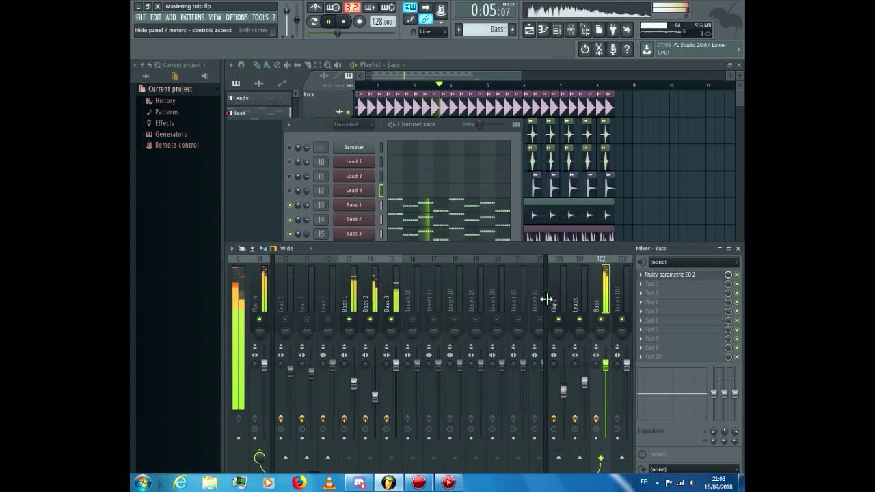
- Add Fruity Reeverb 2 to the second Bass bus slot, raise its low cut and set the wet level to about 26% during playback
{"action": "left_click", "coordinate": [655, 282]}
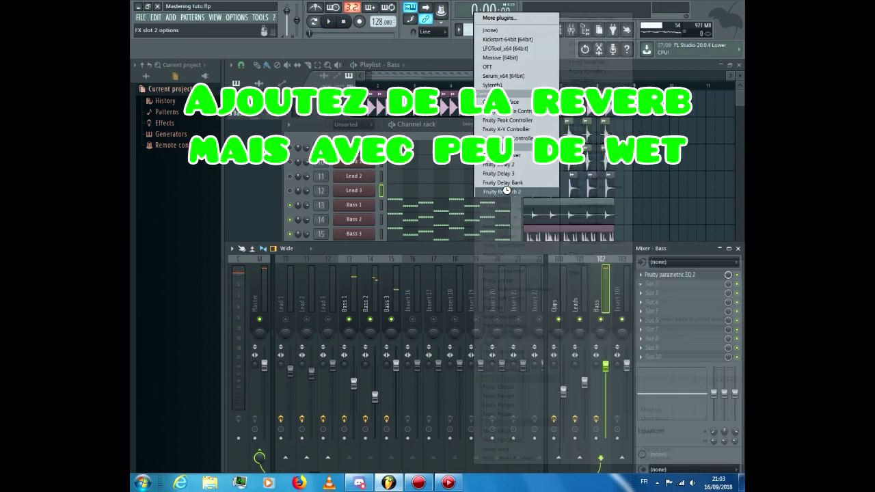
{"action": "left_click", "coordinate": [506, 190]}
{"action": "key", "text": "space"}
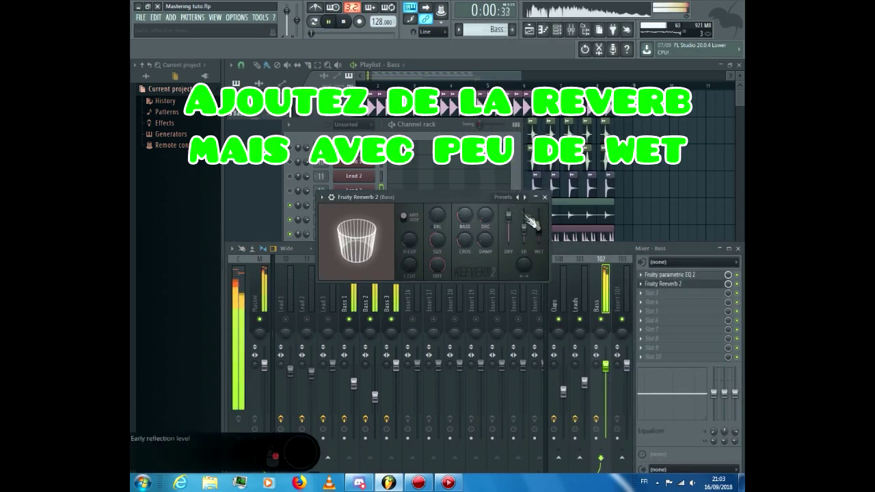
{"action": "left_click_drag", "start_coordinate": [408, 265], "coordinate": [409, 246]}
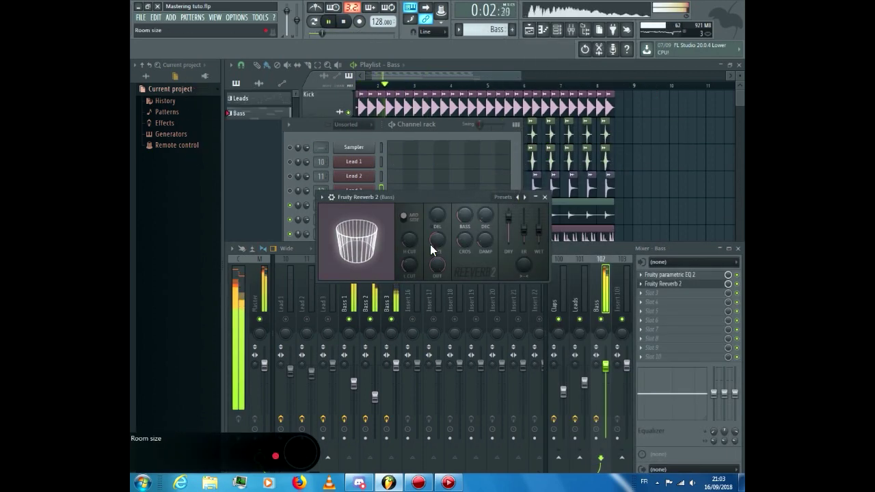
{"action": "left_click_drag", "start_coordinate": [539, 230], "coordinate": [539, 237]}
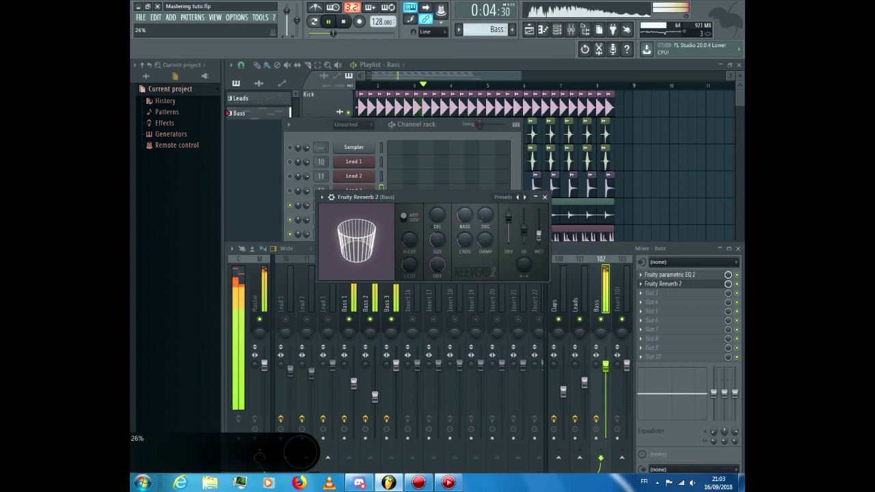
{"action": "left_click", "coordinate": [544, 197]}
- Shift Fruity Reeverb 2 and Fruity Parametric EQ 2 down one slot each on the Bass bus to free the first slot
{"action": "right_click", "coordinate": [642, 283]}
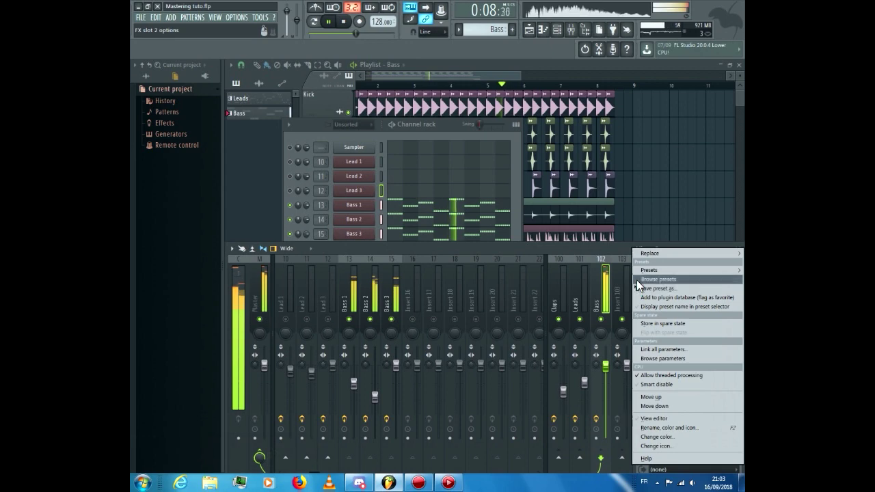
{"action": "left_click", "coordinate": [648, 407]}
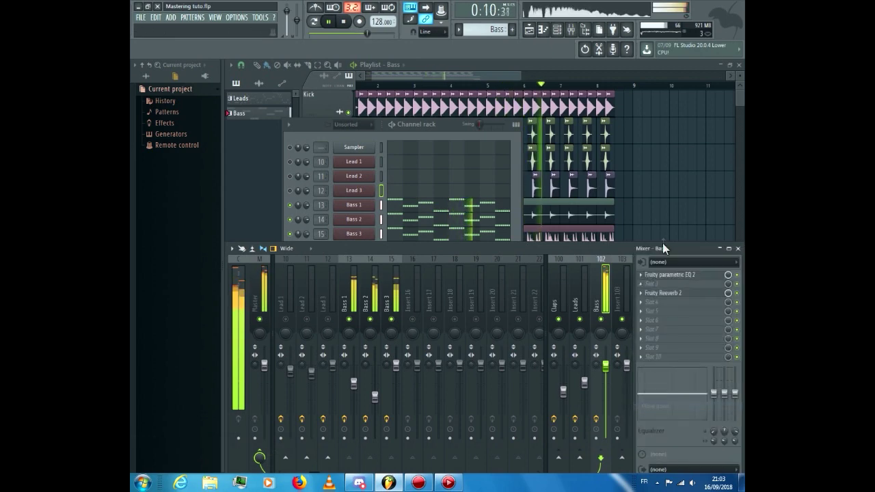
{"action": "right_click", "coordinate": [647, 279]}
{"action": "left_click", "coordinate": [643, 409]}
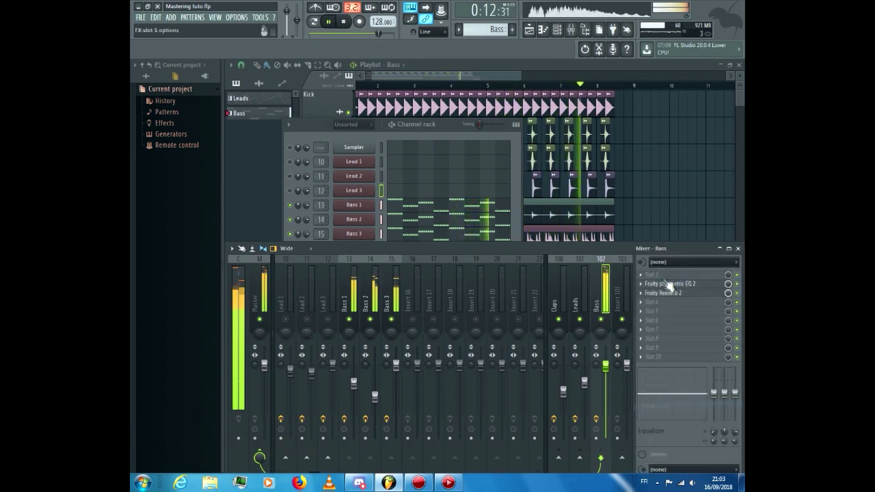
- Load Kickstart in the first Bass bus slot, set its Mix to 90% and close it
{"action": "left_click", "coordinate": [635, 262]}
{"action": "left_click", "coordinate": [521, 41]}
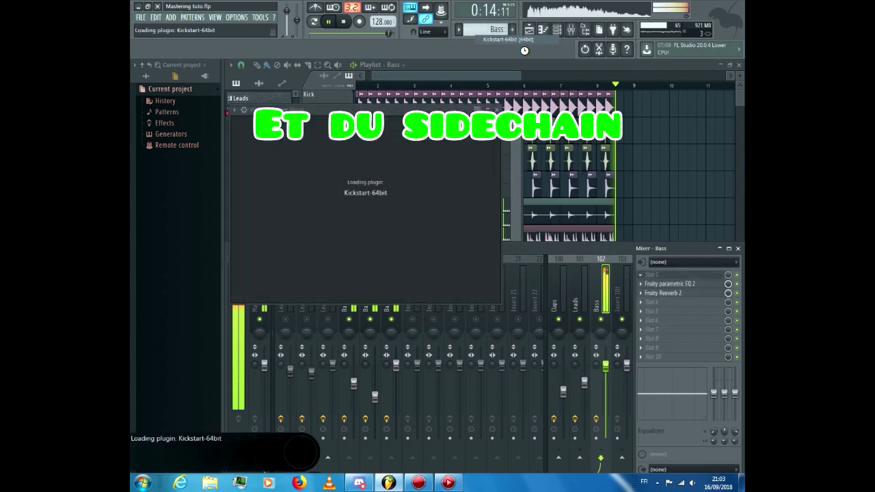
{"action": "left_click_drag", "start_coordinate": [283, 191], "coordinate": [282, 186]}
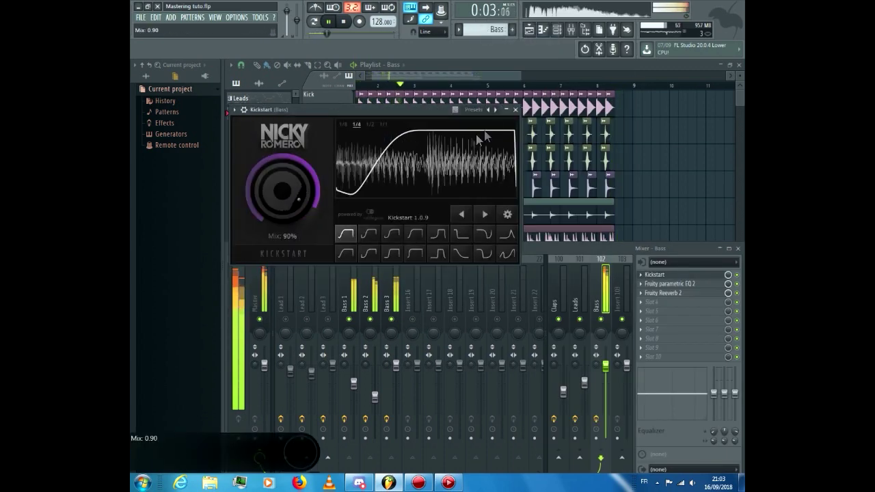
{"action": "left_click", "coordinate": [515, 110]}
- Check the Kickstart settings on the Leads bus and slightly lower the Bass bus fader during playback
{"action": "left_click", "coordinate": [578, 283]}
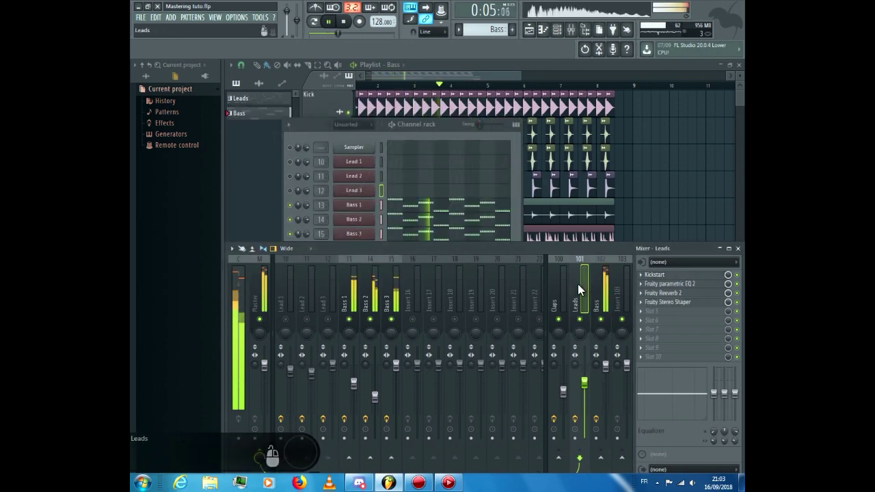
{"action": "left_click", "coordinate": [653, 275]}
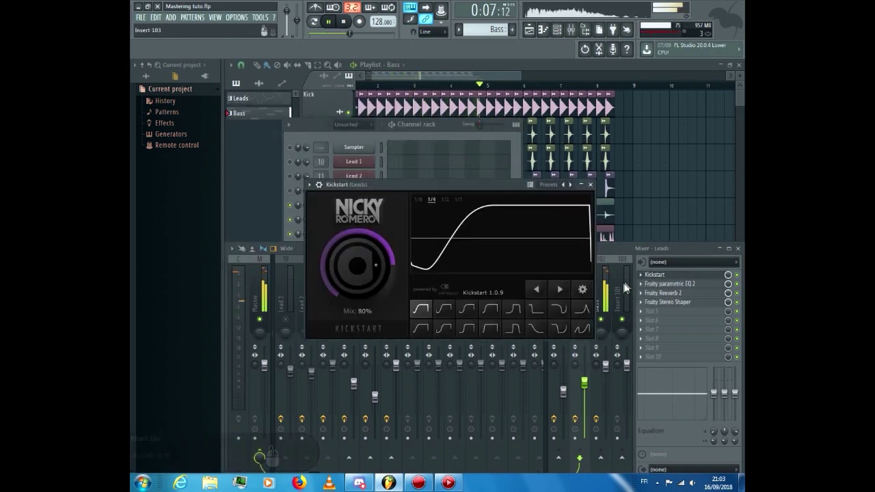
{"action": "left_click", "coordinate": [591, 186]}
{"action": "left_click", "coordinate": [605, 305]}
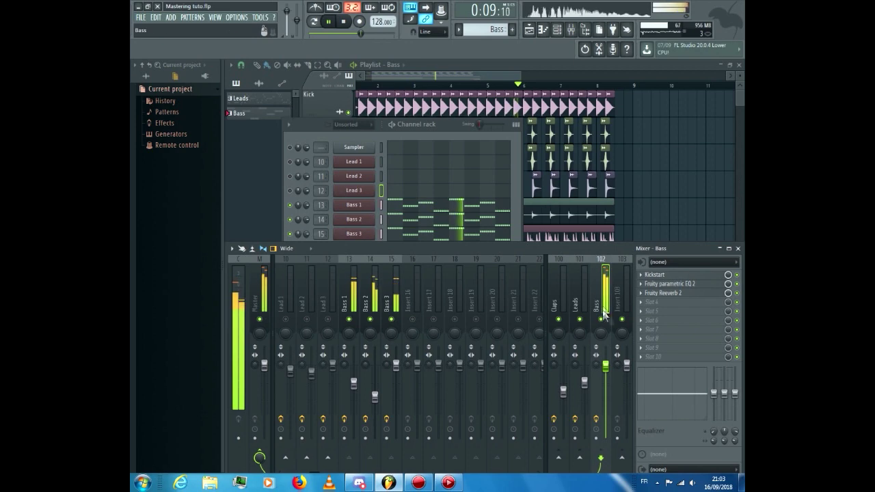
{"action": "left_click_drag", "start_coordinate": [606, 365], "coordinate": [606, 370]}
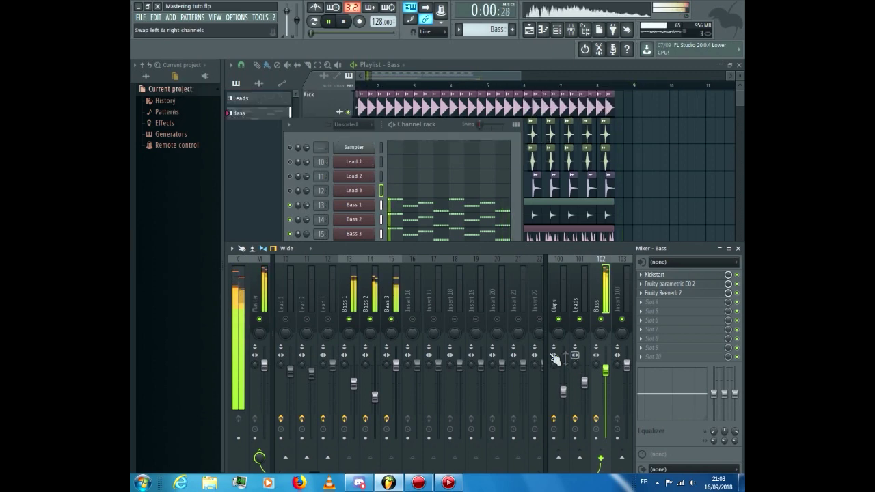
- Load Fruity Limiter into effect slot 10 of the Master track
{"action": "left_click", "coordinate": [262, 277]}
{"action": "left_click", "coordinate": [662, 357]}
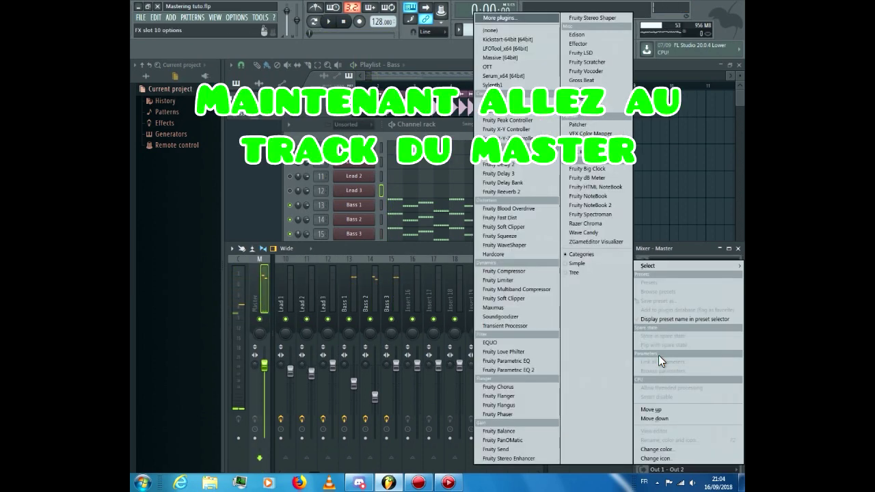
{"action": "mouse_move", "coordinate": [665, 265]}
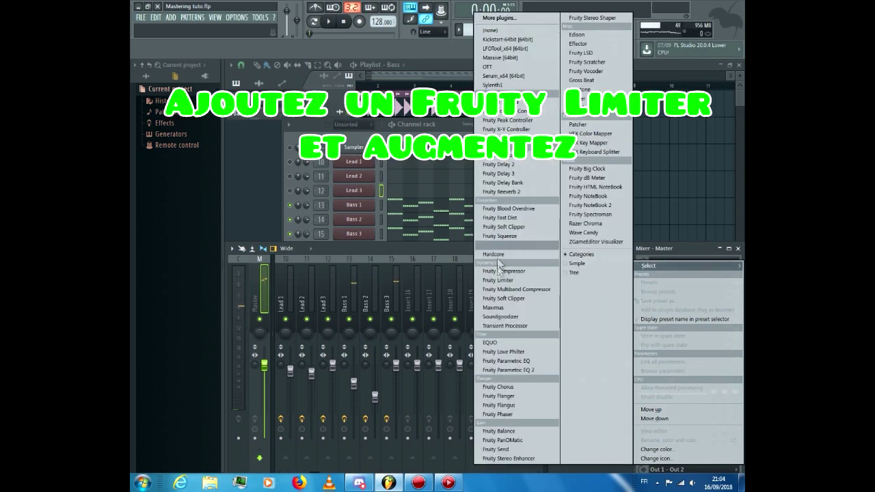
{"action": "left_click", "coordinate": [504, 281]}
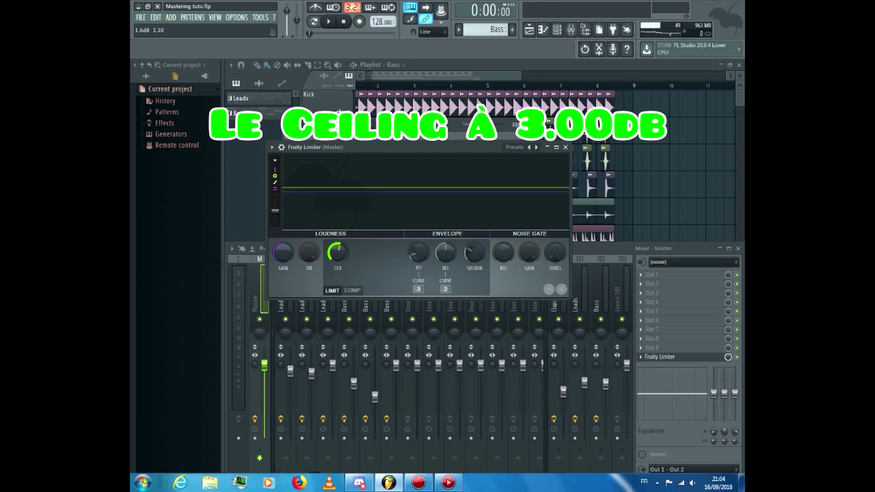
- Raise the Fruity Limiter's ceiling to 3.0 dB, audition the result briefly and close the plugin
{"action": "left_click_drag", "start_coordinate": [337, 253], "coordinate": [337, 246]}
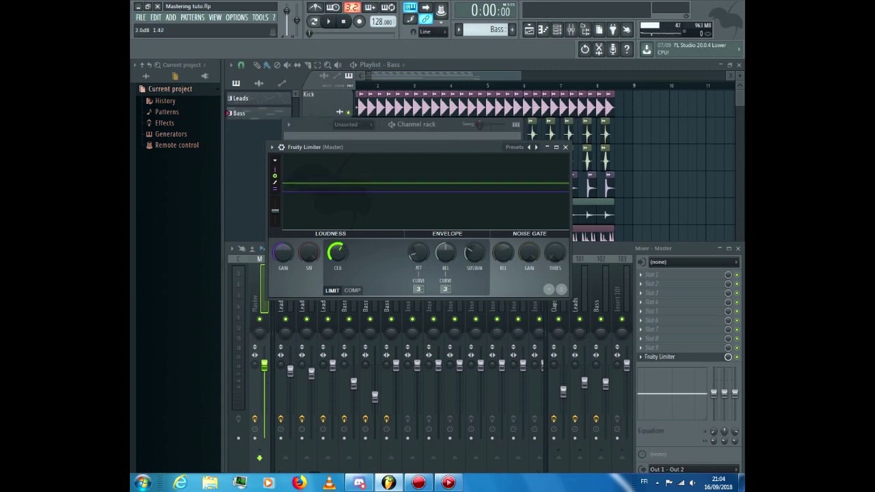
{"action": "key", "text": "space"}
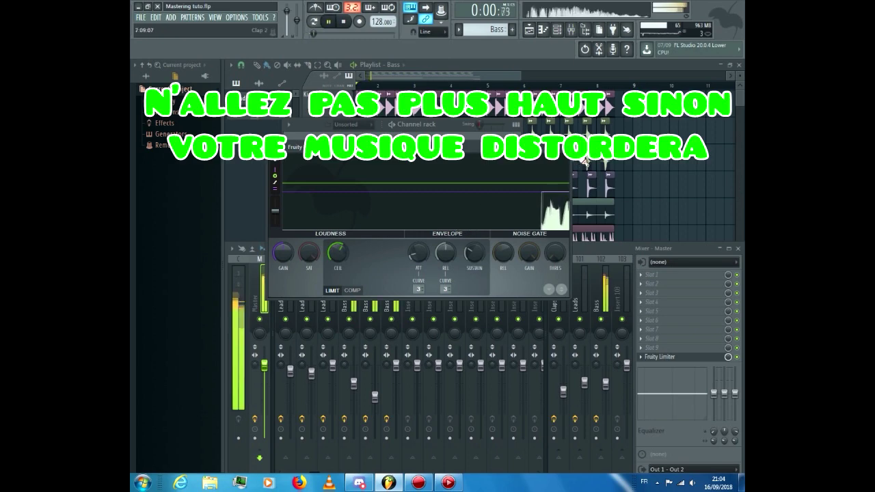
{"action": "left_click", "coordinate": [566, 146]}
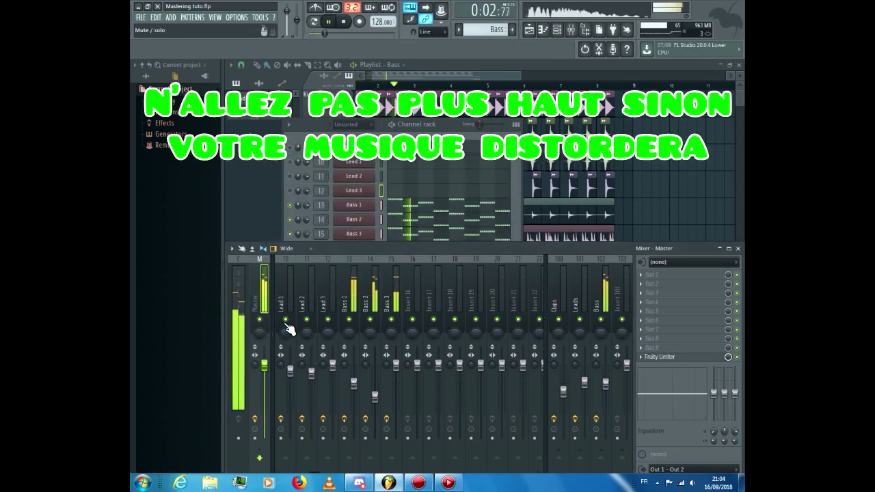
{"action": "key", "text": "space"}
- Load Fruity Parametric EQ 2 into the Master's first slot and move its window down to uncover the channel rack
{"action": "left_click", "coordinate": [654, 274]}
{"action": "mouse_move", "coordinate": [648, 265]}
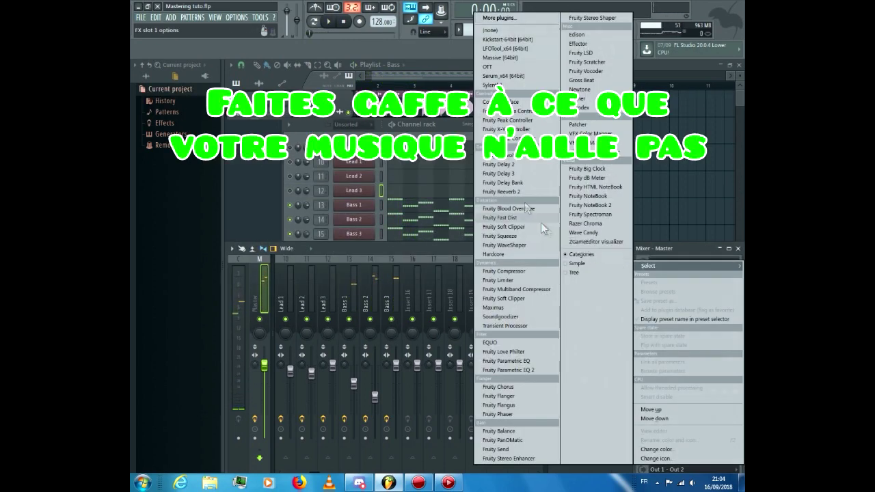
{"action": "left_click", "coordinate": [504, 370]}
{"action": "key", "text": "space"}
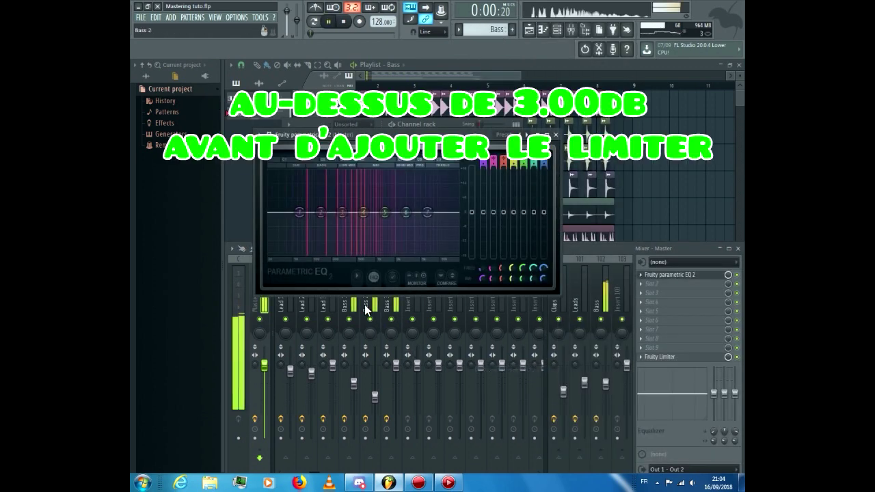
{"action": "key", "text": "space"}
{"action": "left_click_drag", "start_coordinate": [491, 141], "coordinate": [482, 299]}
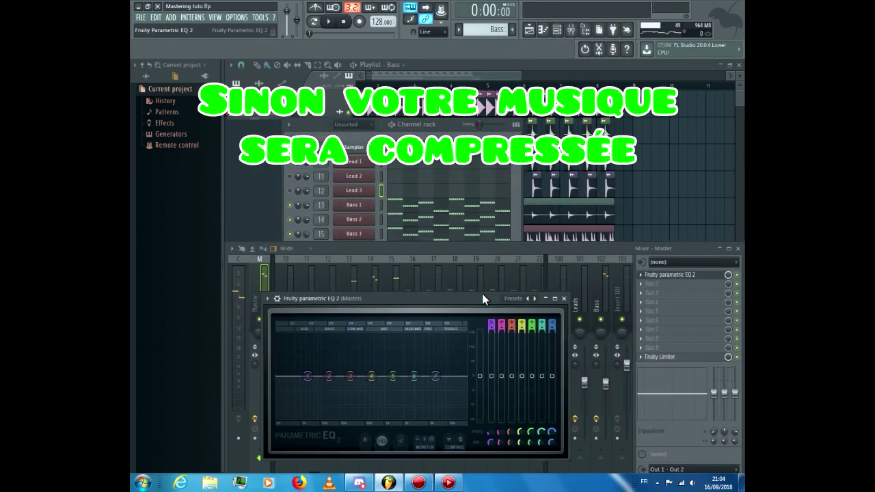
- Unmute the three lead channels and briefly play the leads and basses together through the Master EQ
{"action": "left_click", "coordinate": [294, 193]}
{"action": "key", "text": "space"}
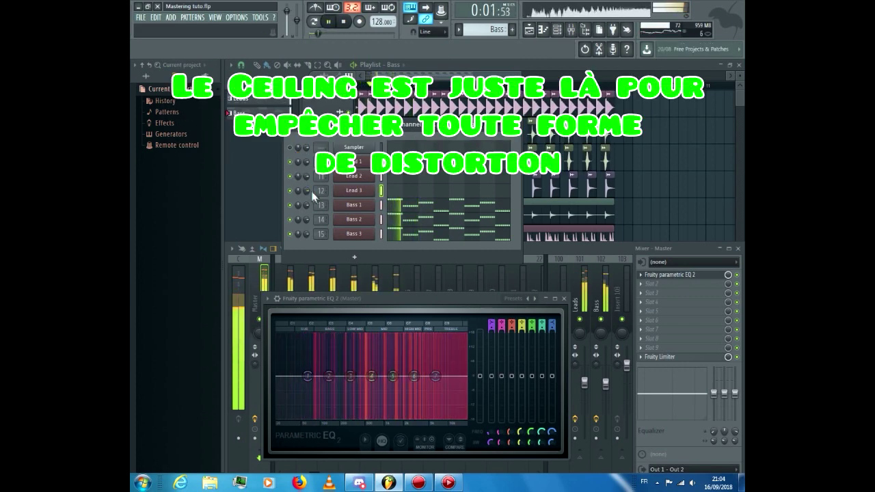
{"action": "key", "text": "space"}
- Bring the whole arrangement into view in the playlist and play the song to hear the mix
{"action": "left_click", "coordinate": [384, 284]}
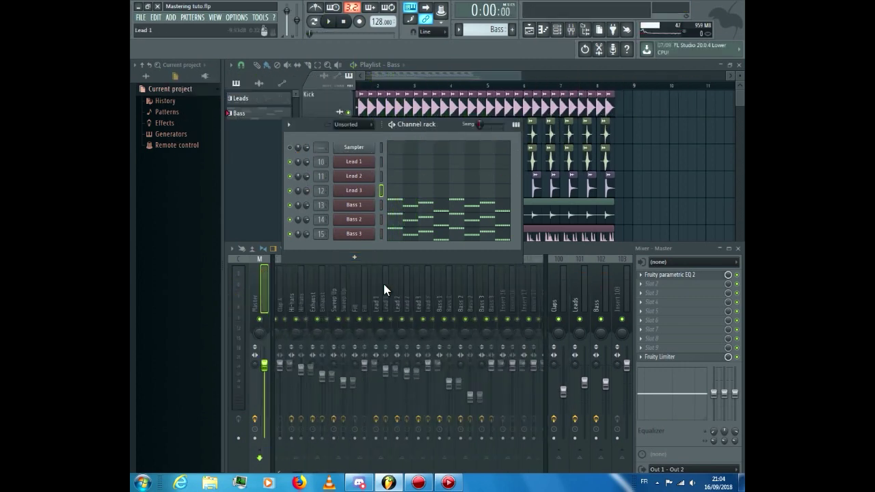
{"action": "scroll", "coordinate": [384, 284], "scroll_direction": "up", "scroll_amount": 4}
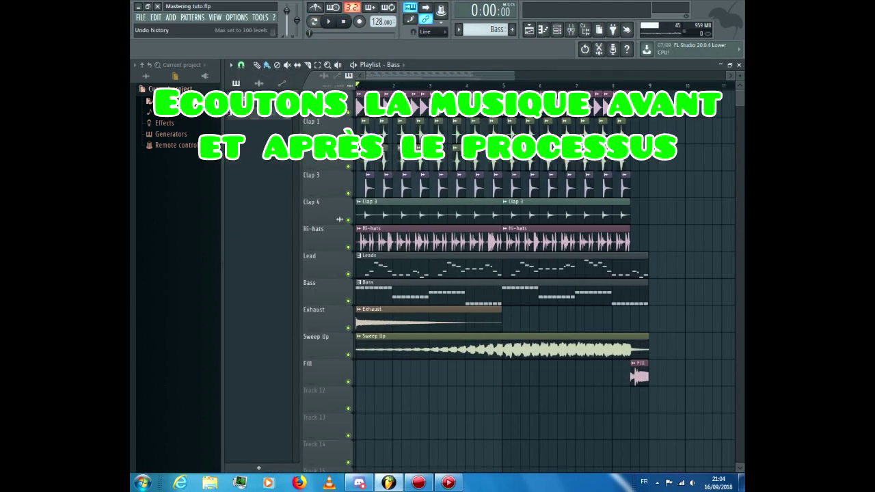
{"action": "key", "text": "space"}
- Unmute all the channels in the channel rack and play the full processed arrangement with only the playlist displayed
{"action": "left_click", "coordinate": [557, 29]}
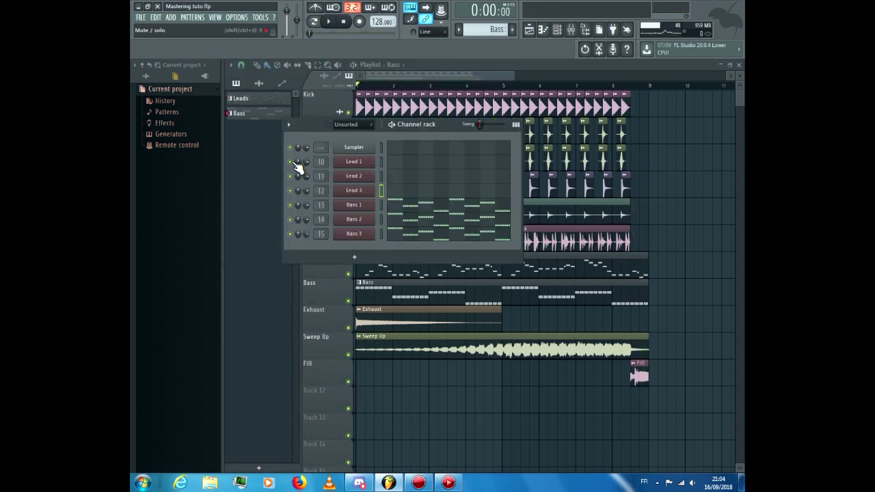
{"action": "key", "text": "space"}
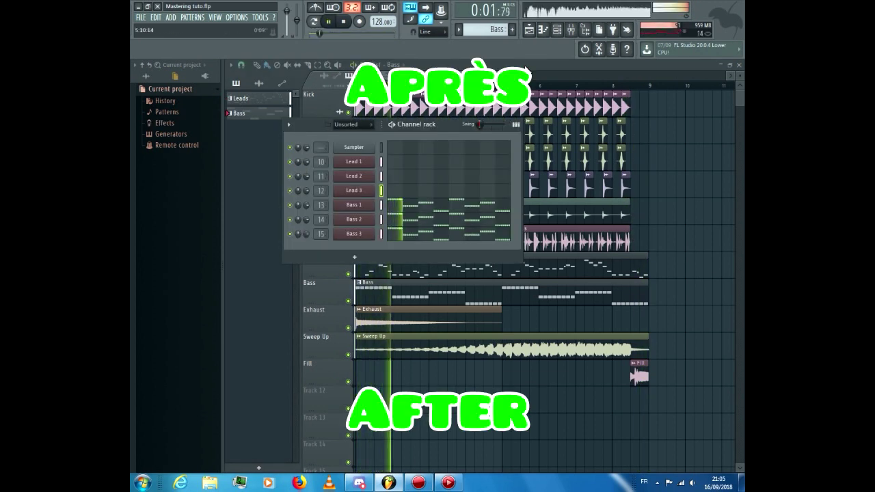
{"action": "key", "text": "F6"}
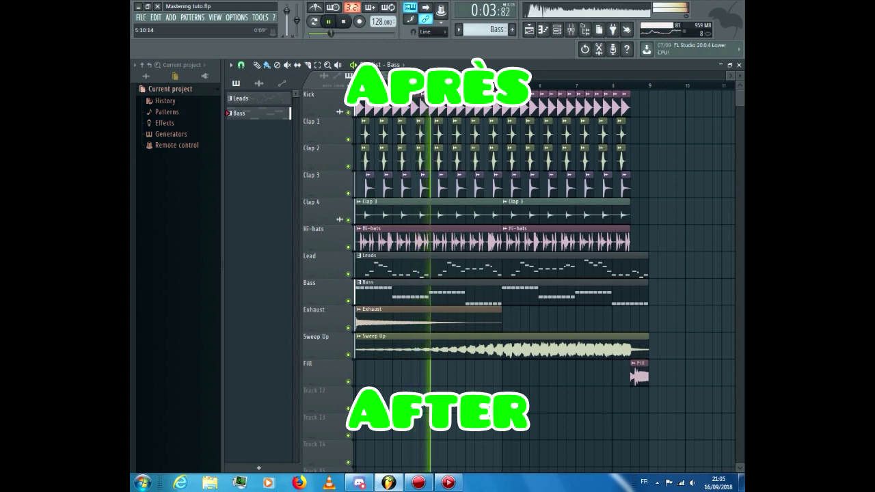